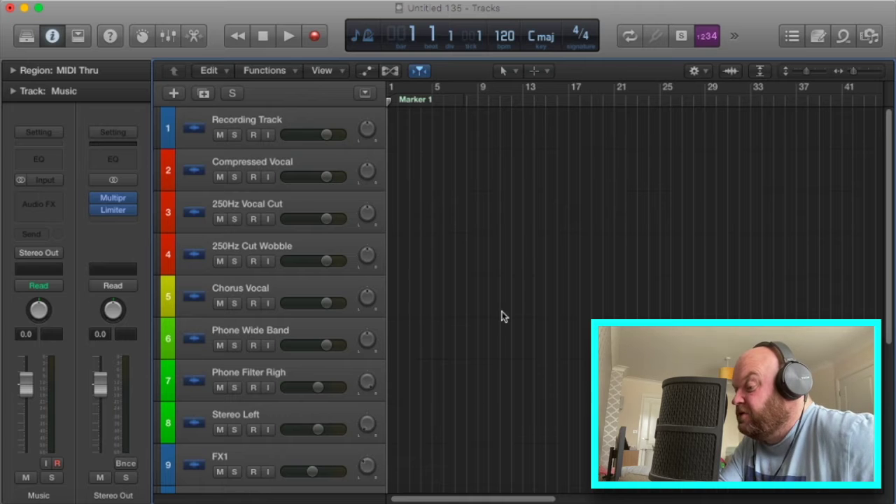
{"action": "scroll", "coordinate": [500, 314], "scroll_direction": "down", "scroll_amount": 2}
{"action": "scroll", "coordinate": [501, 316], "scroll_direction": "down", "scroll_amount": 5}
{"action": "scroll", "coordinate": [502, 315], "scroll_direction": "up", "scroll_amount": 5}
{"action": "scroll", "coordinate": [502, 315], "scroll_direction": "up", "scroll_amount": 3}
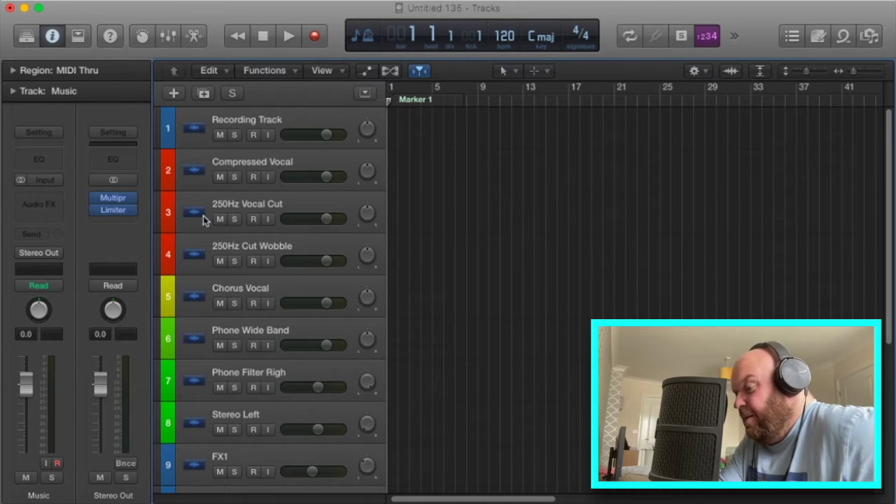
Record a voice take on the Recording Track from bar 1 to about bar 6
{"action": "left_click", "coordinate": [315, 118]}
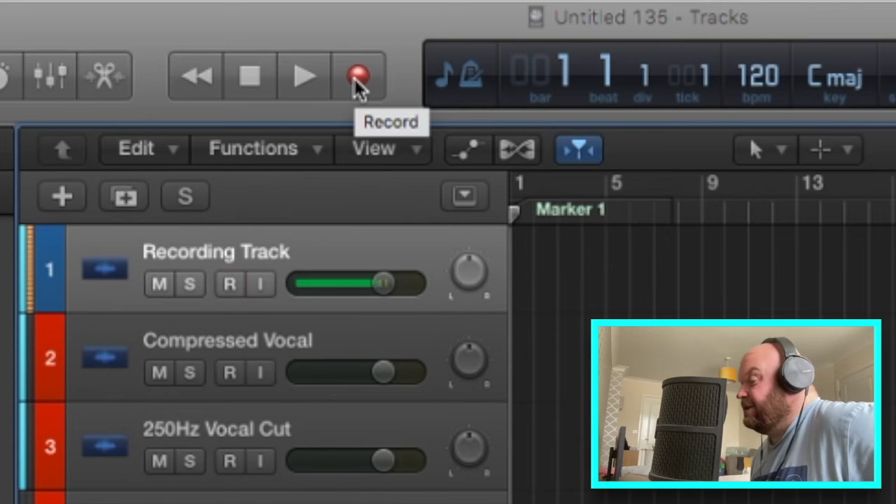
{"action": "left_click", "coordinate": [358, 78]}
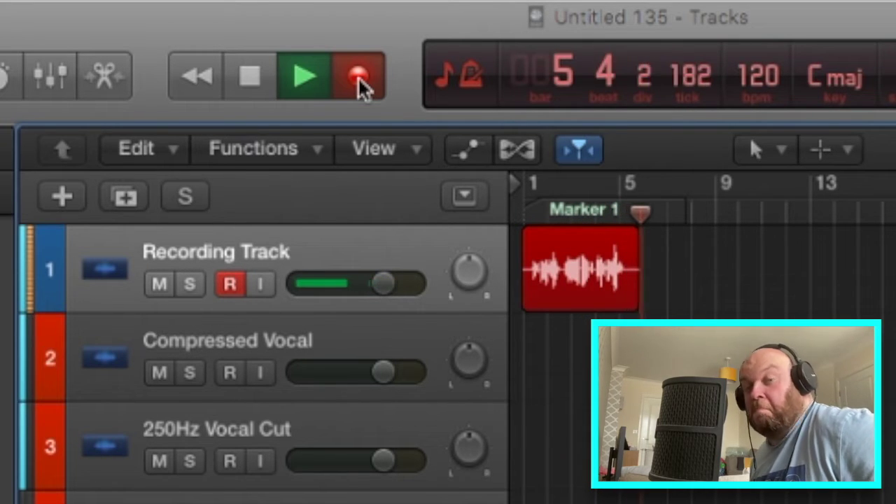
{"action": "left_click", "coordinate": [359, 81]}
{"action": "key", "text": "space"}
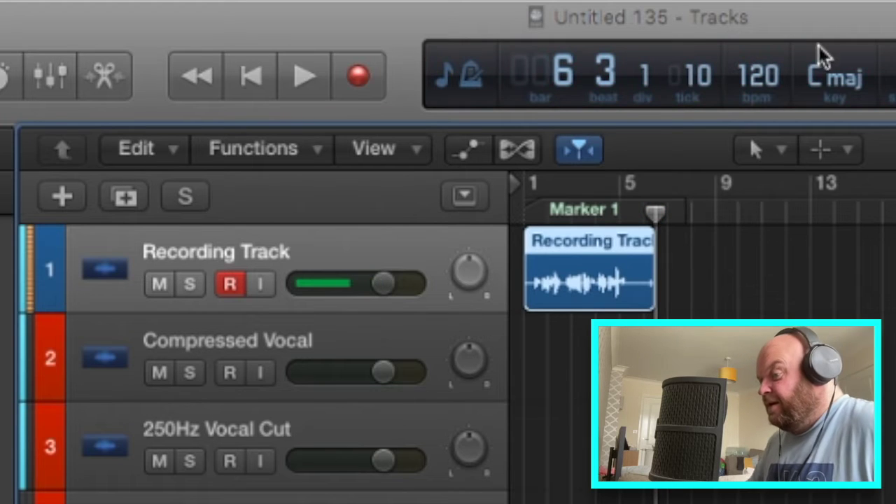
Trim the empty end of the recorded region and add short fades at its start and end with the Fade tool
{"action": "left_click_drag", "start_coordinate": [651, 293], "coordinate": [638, 300]}
{"action": "left_click", "coordinate": [756, 149]}
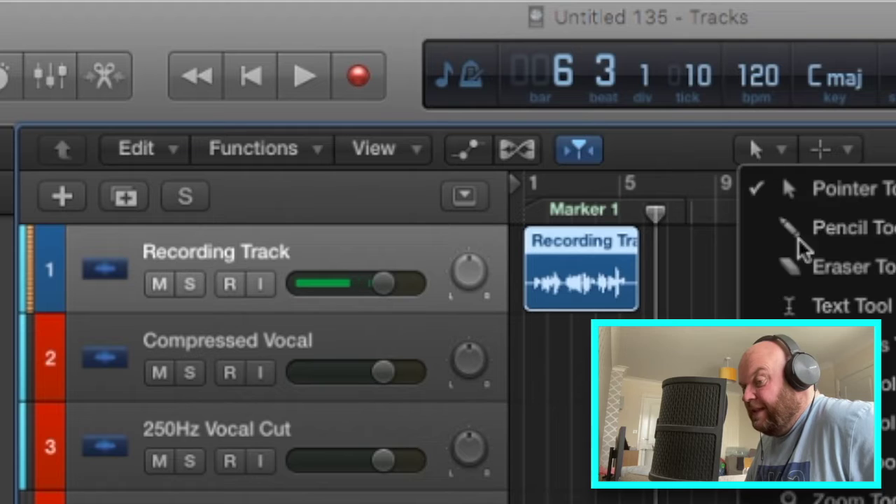
{"action": "left_click", "coordinate": [783, 175]}
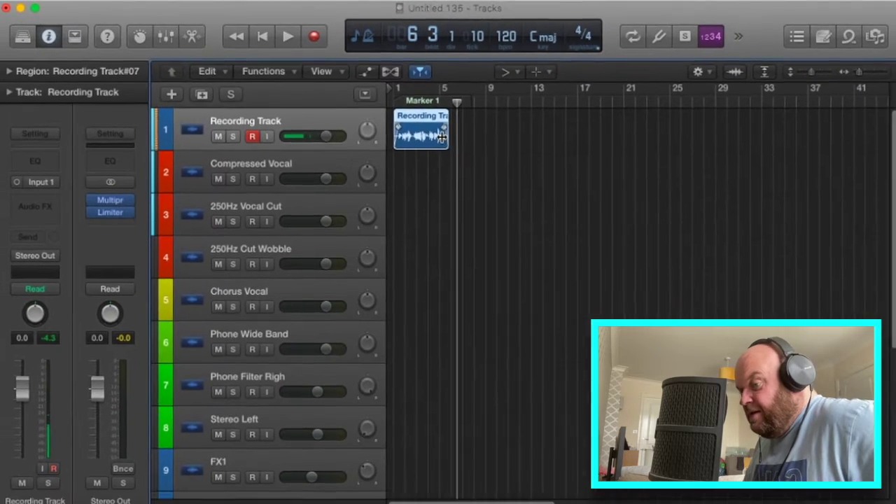
{"action": "left_click", "coordinate": [392, 102]}
{"action": "left_click", "coordinate": [502, 70]}
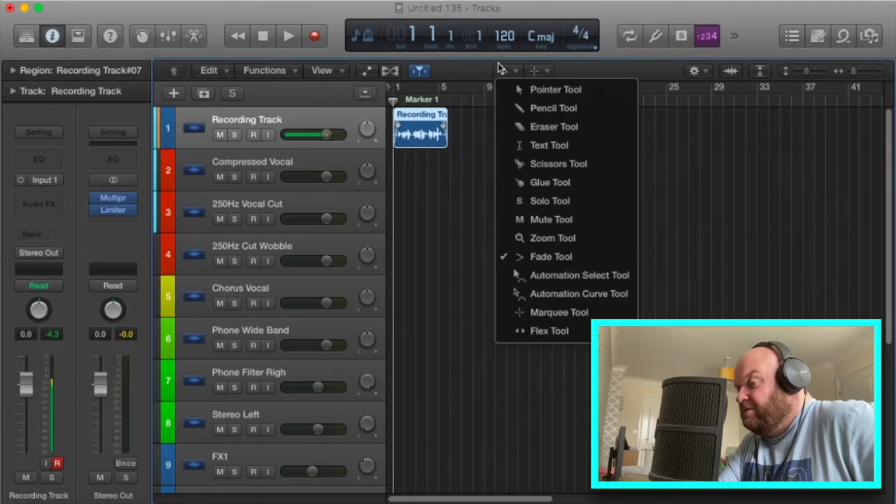
{"action": "left_click", "coordinate": [555, 90]}
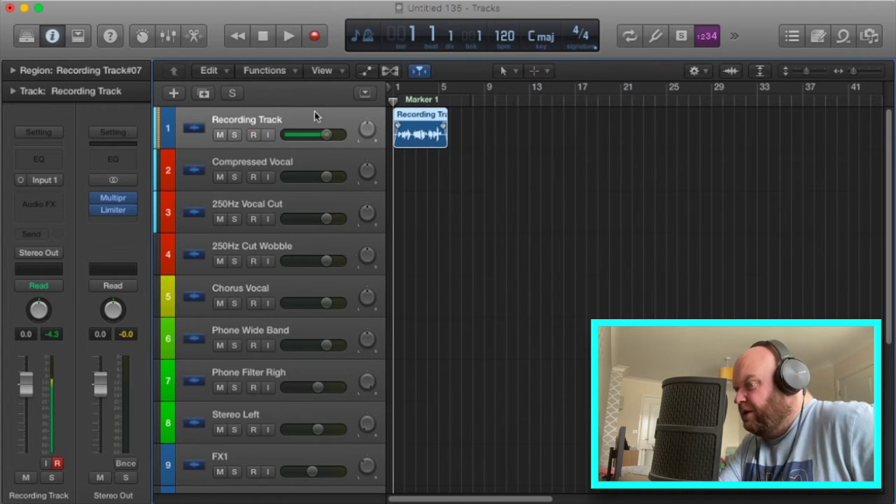
Play back the unprocessed voice region on the Recording Track with recording disarmed
{"action": "key", "text": "ctrl+r"}
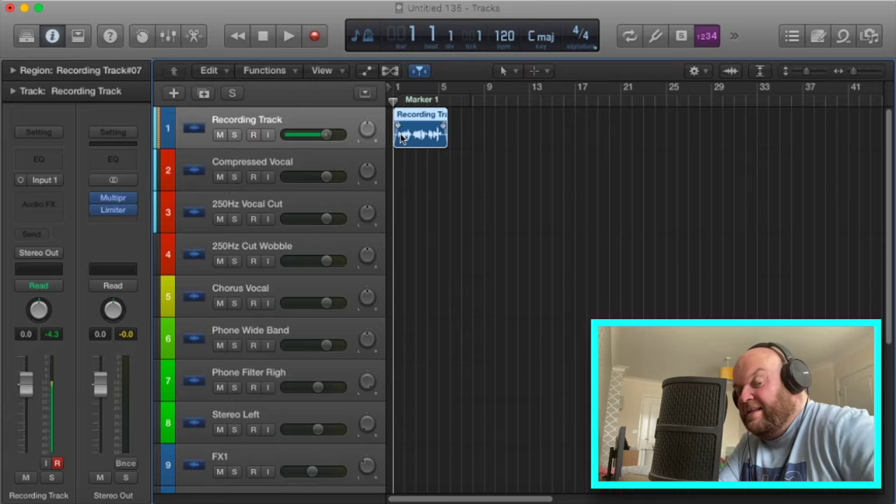
{"action": "key", "text": "space"}
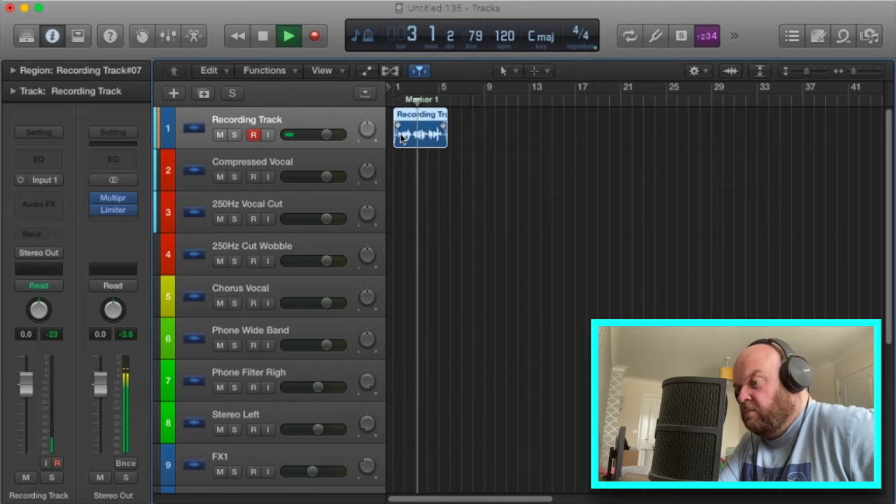
{"action": "left_click", "coordinate": [265, 37]}
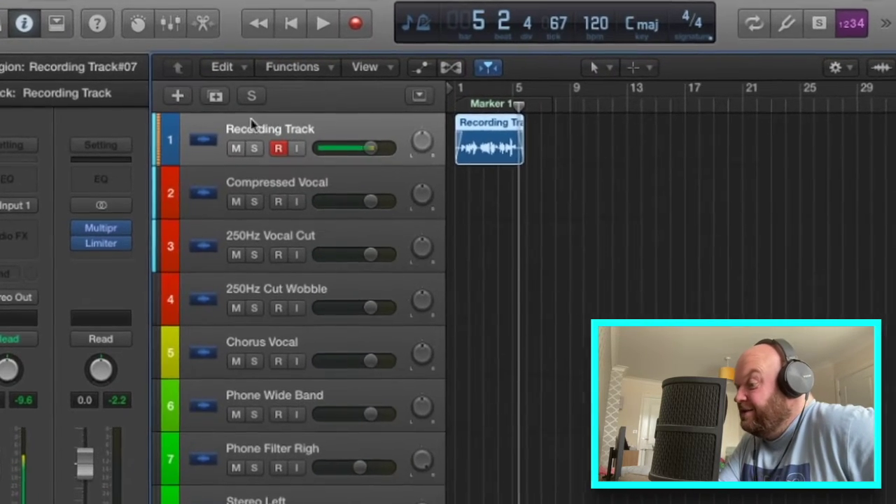
Move the voice region down to the Compressed Vocal track at bar 1 and play it from the start
{"action": "left_click", "coordinate": [225, 175]}
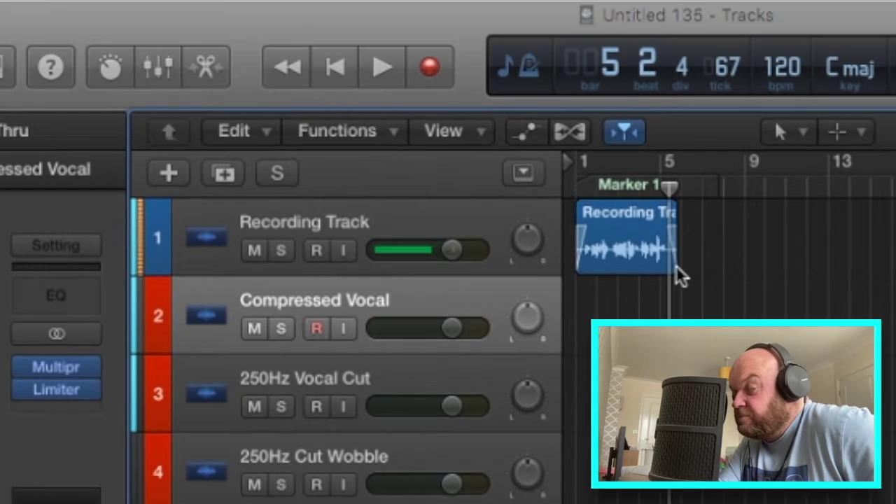
{"action": "left_click_drag", "start_coordinate": [629, 260], "coordinate": [621, 307]}
{"action": "key", "text": "Return"}
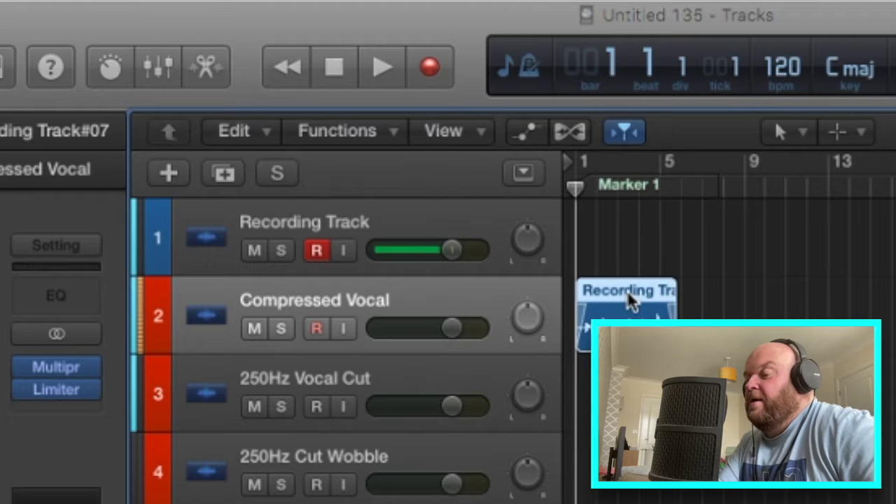
{"action": "key", "text": "space"}
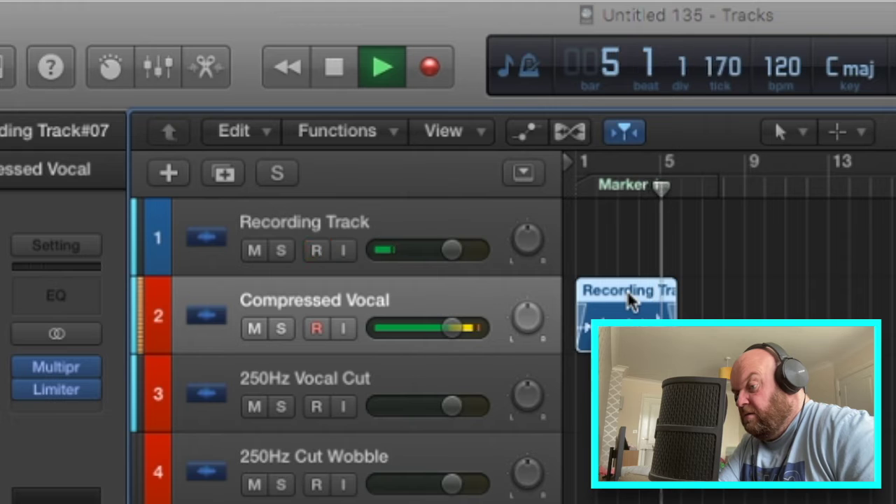
{"action": "key", "text": "space"}
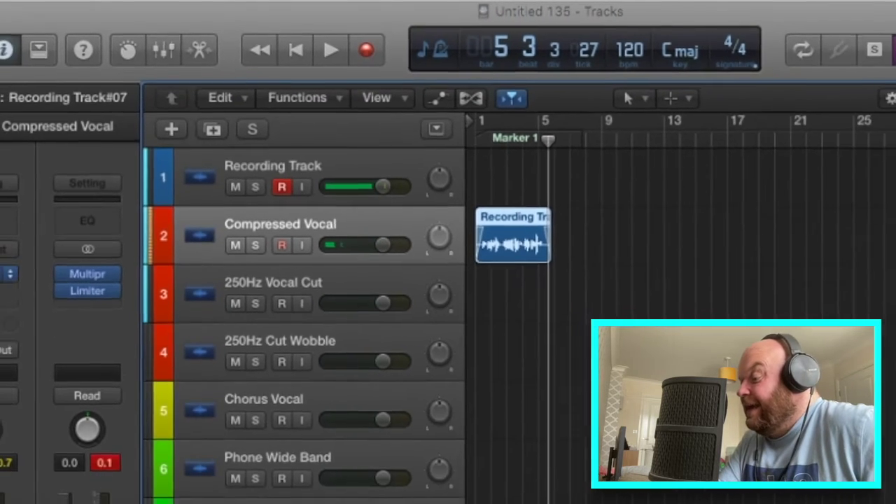
Apply the Vocal Hard voice preset in the Compressed Vocal track's Compressor and close the plug-in
{"action": "left_click", "coordinate": [8, 273]}
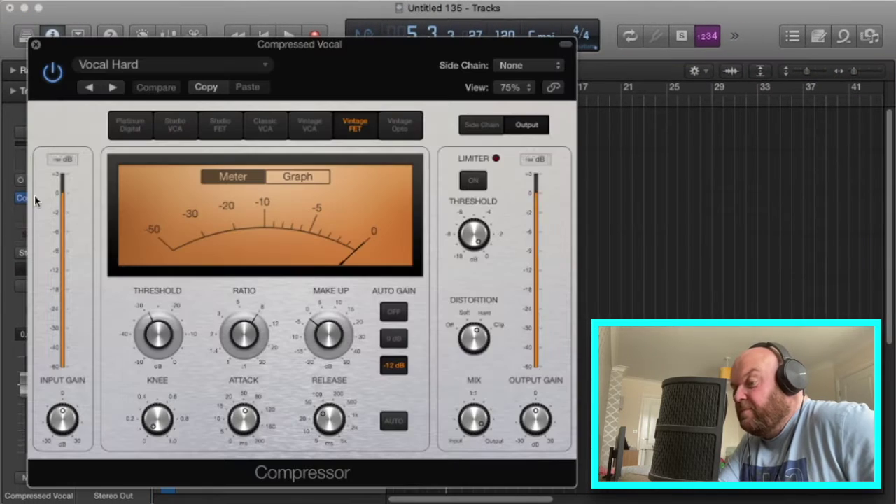
{"action": "left_click_drag", "start_coordinate": [116, 58], "coordinate": [291, 76]}
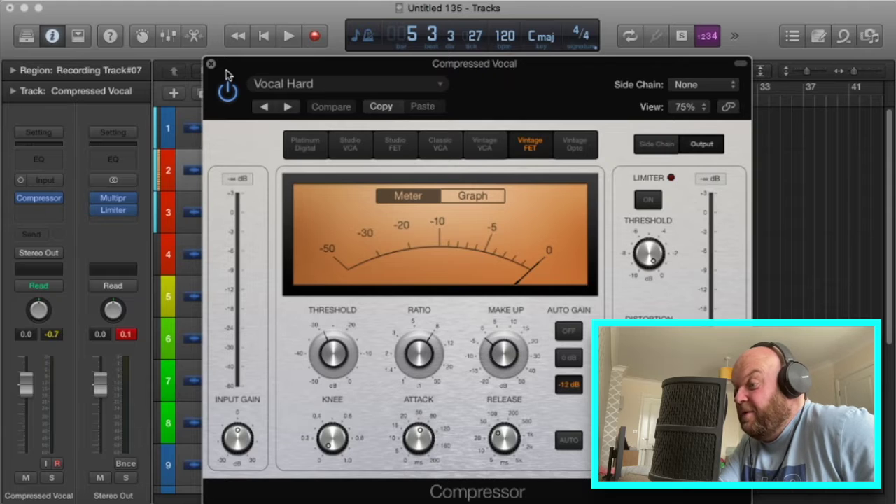
{"action": "left_click", "coordinate": [323, 86]}
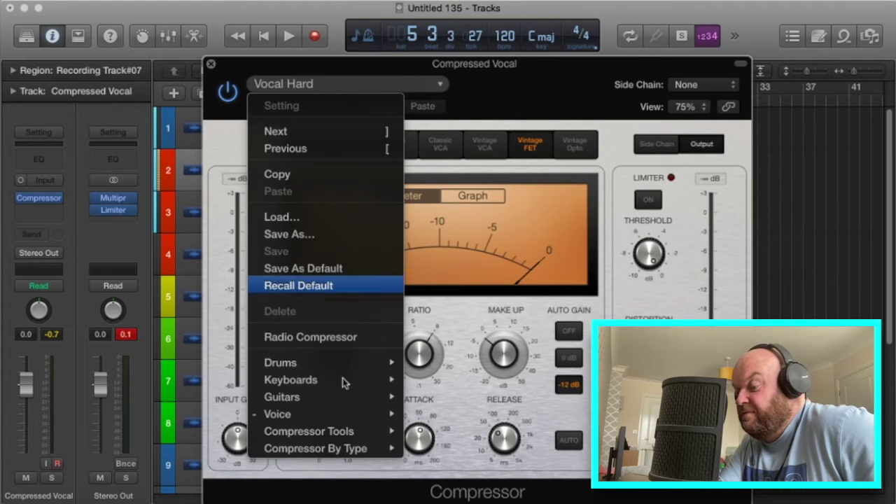
{"action": "mouse_move", "coordinate": [385, 414]}
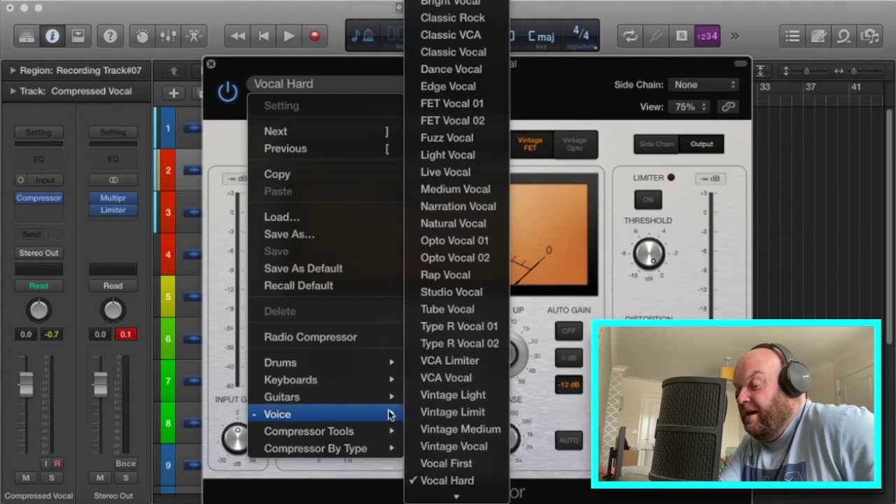
{"action": "left_click", "coordinate": [455, 481]}
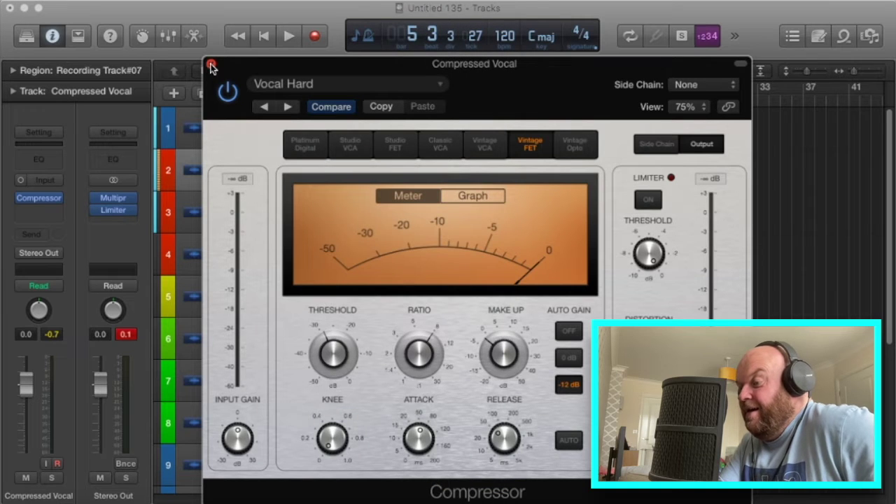
{"action": "key", "text": "super+w"}
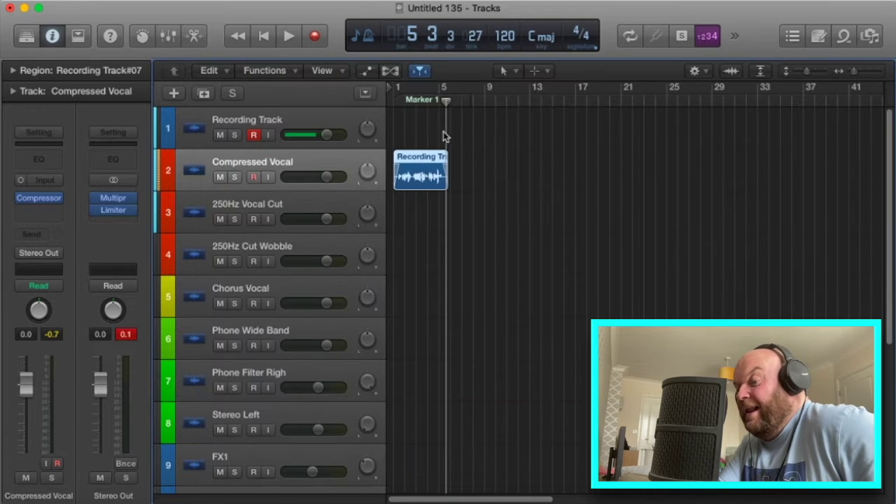
Listen to the compressed voice region again from bar 1
{"action": "left_click", "coordinate": [394, 99]}
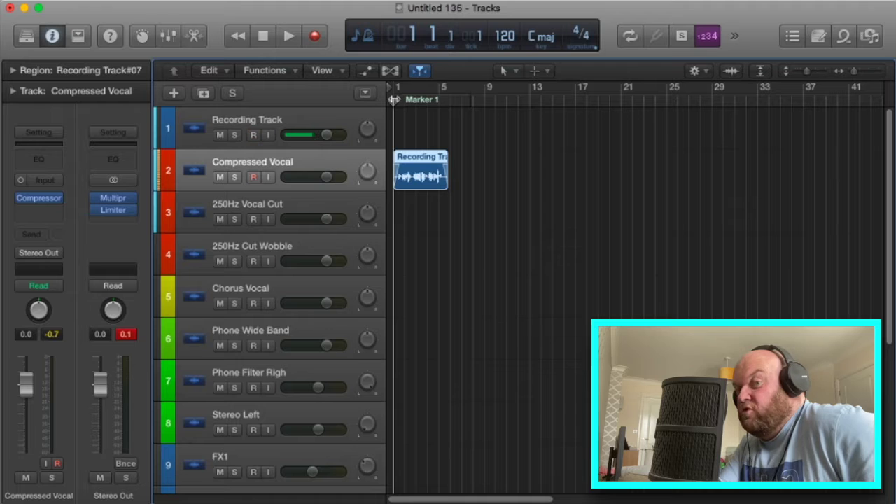
{"action": "key", "text": "space"}
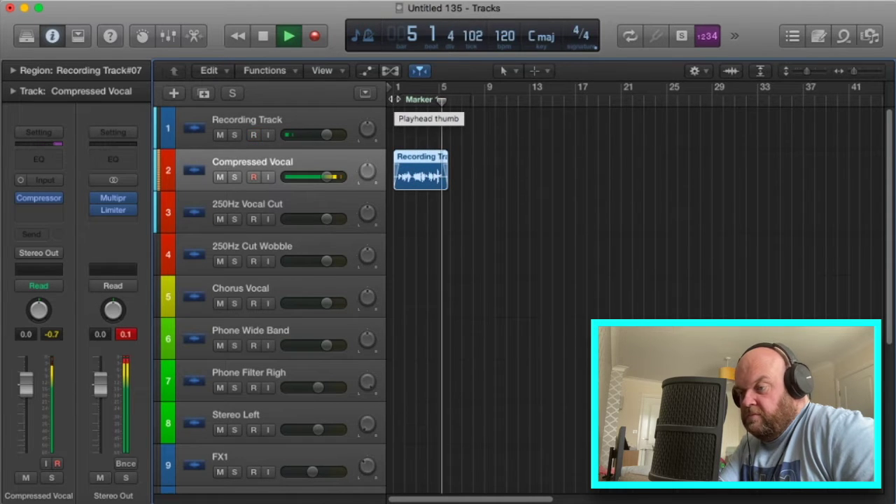
{"action": "key", "text": "space"}
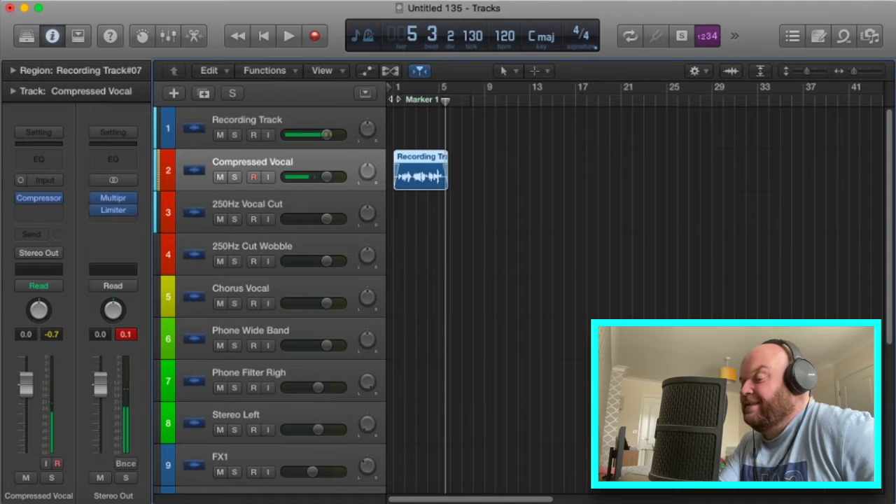
Add a Channel EQ to the Compressed Vocal track and load the custom voice default preset
{"action": "left_click", "coordinate": [59, 159]}
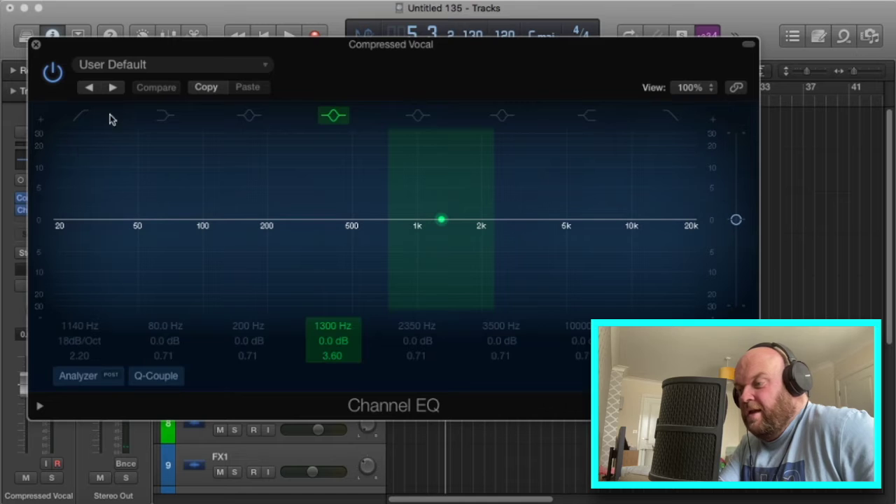
{"action": "left_click", "coordinate": [175, 63]}
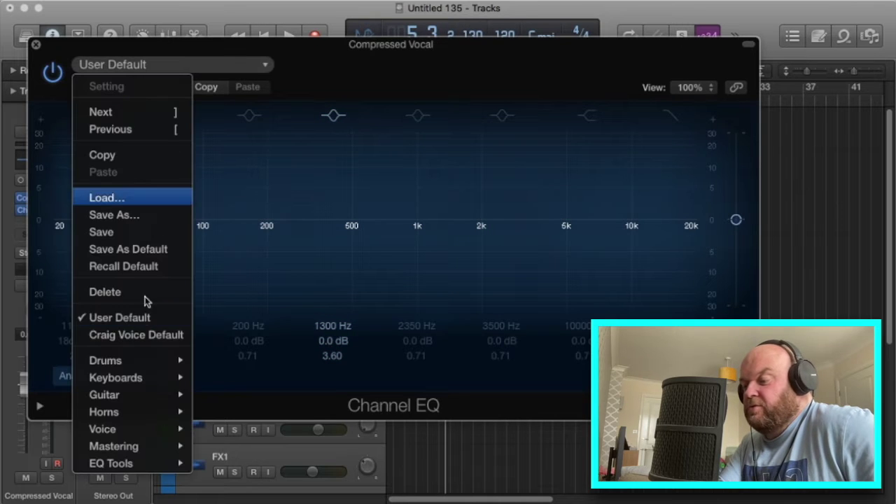
{"action": "left_click", "coordinate": [155, 336]}
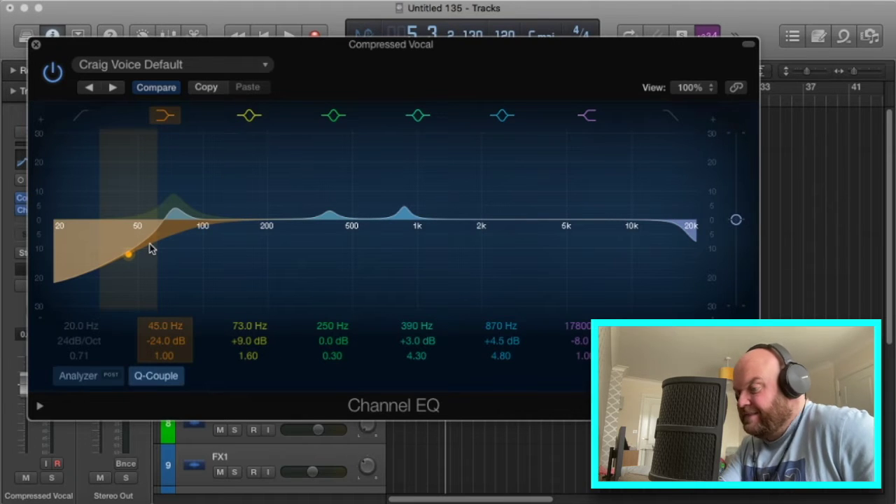
Shift the 73 Hz EQ boost to 124 Hz at +7.5 dB and the 870 Hz boost to 7600 Hz at +5.5 dB
{"action": "left_click_drag", "start_coordinate": [173, 217], "coordinate": [224, 226]}
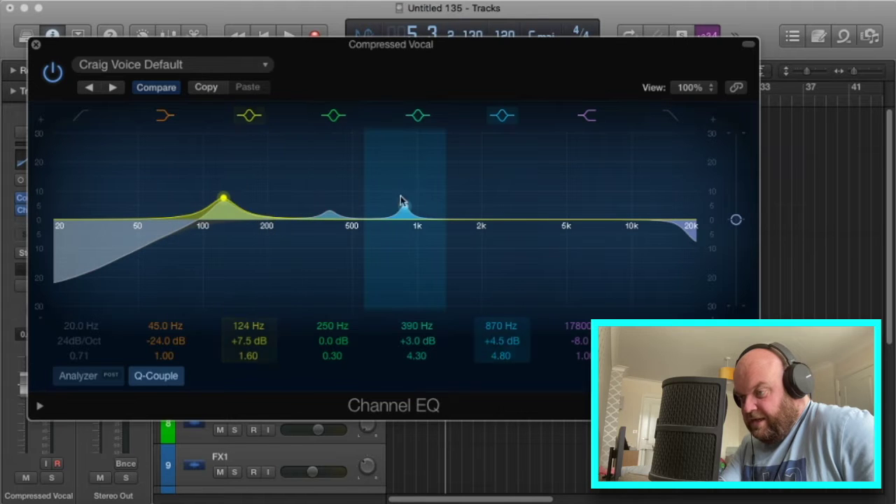
{"action": "mouse_move", "coordinate": [408, 221]}
{"action": "left_mouse_down"}
{"action": "mouse_move", "coordinate": [412, 210]}
{"action": "mouse_move", "coordinate": [647, 208]}
{"action": "mouse_move", "coordinate": [609, 212]}
{"action": "left_mouse_up"}
Play the compressed voice region from bar 1 while switching the Channel EQ off and on to compare the sound
{"action": "key", "text": "space"}
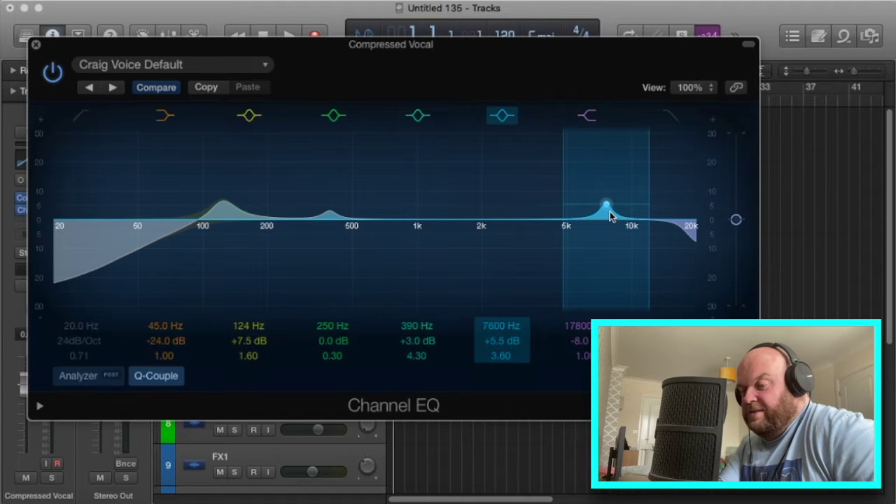
{"action": "key", "text": "space"}
{"action": "left_click", "coordinate": [53, 70]}
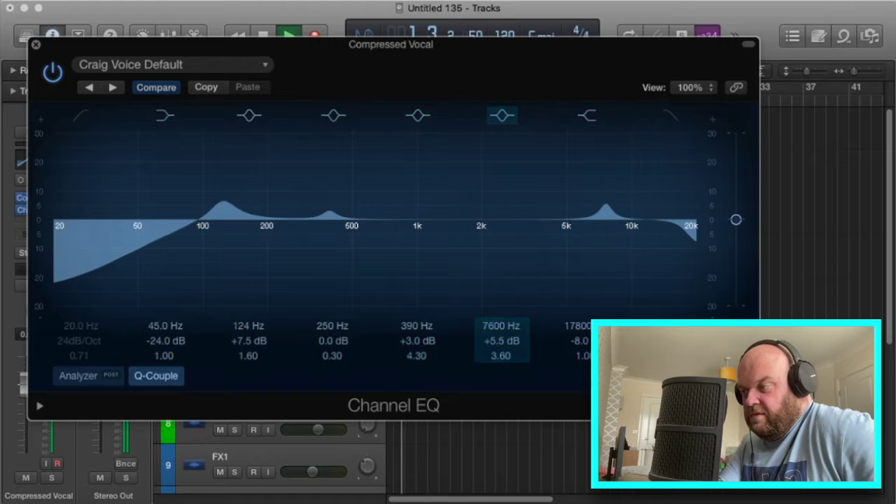
{"action": "left_click", "coordinate": [53, 73]}
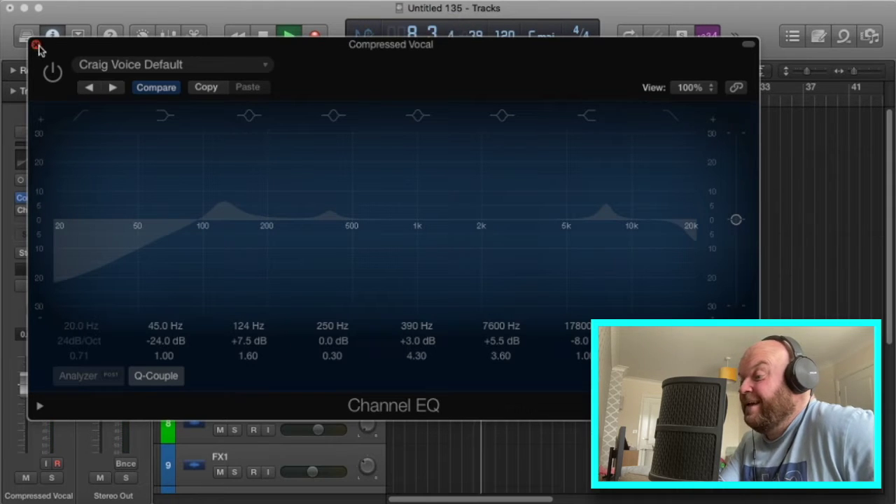
{"action": "left_click", "coordinate": [51, 74]}
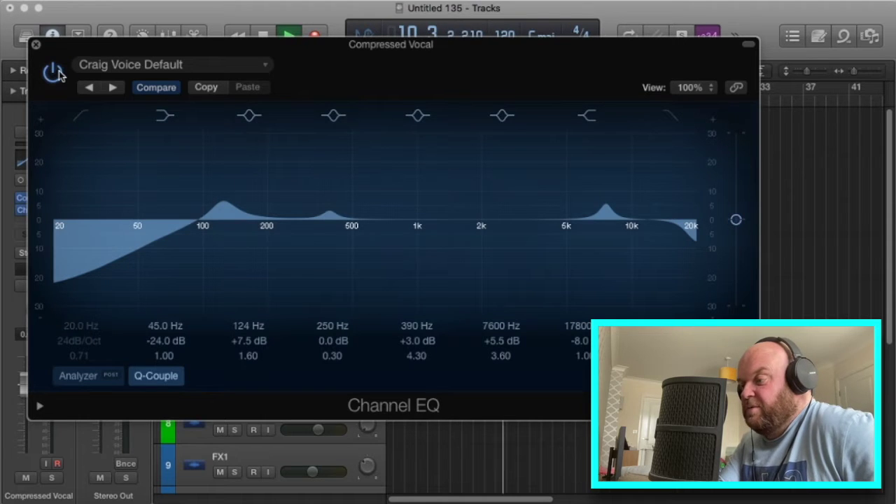
Replay the region from bar 1 with the Channel EQ bypassed, briefly enabling it partway through for comparison
{"action": "left_click", "coordinate": [57, 75]}
{"action": "key", "text": "space"}
{"action": "key", "text": "space"}
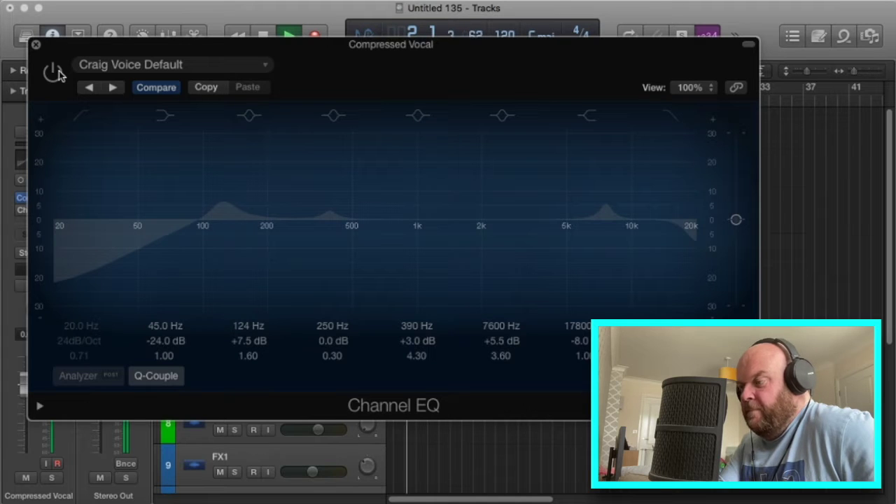
{"action": "left_click", "coordinate": [53, 72]}
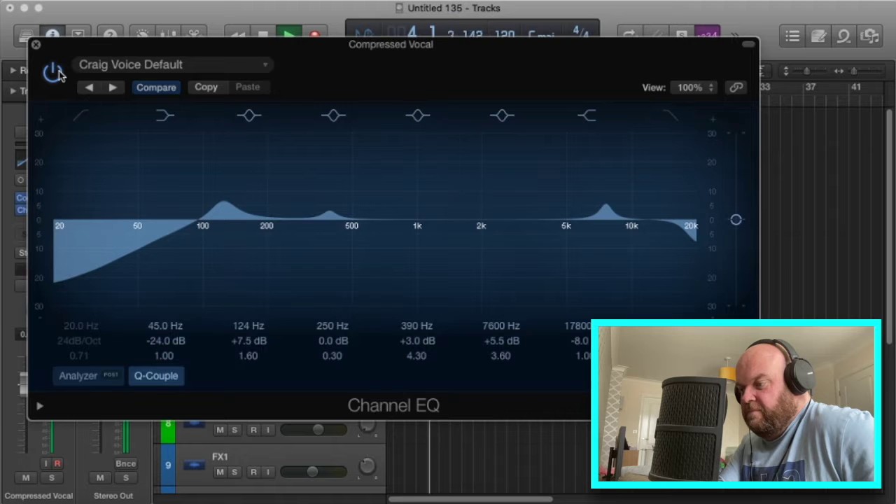
{"action": "left_click", "coordinate": [54, 72]}
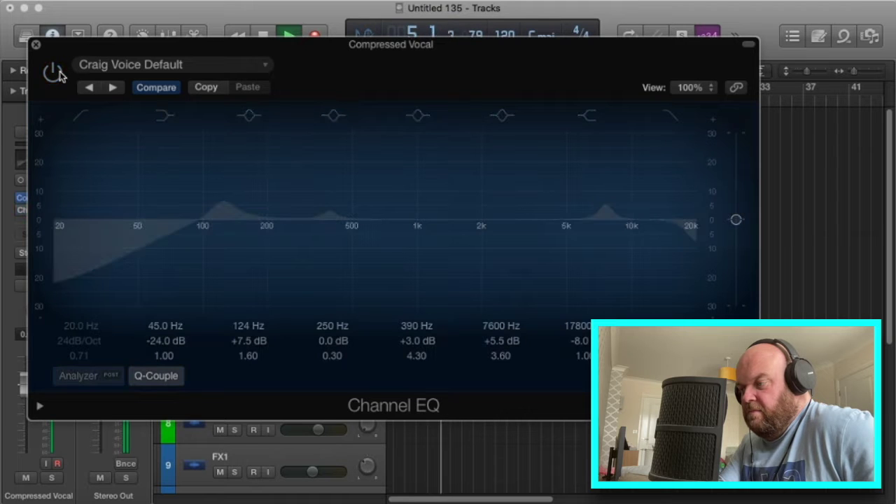
{"action": "key", "text": "space"}
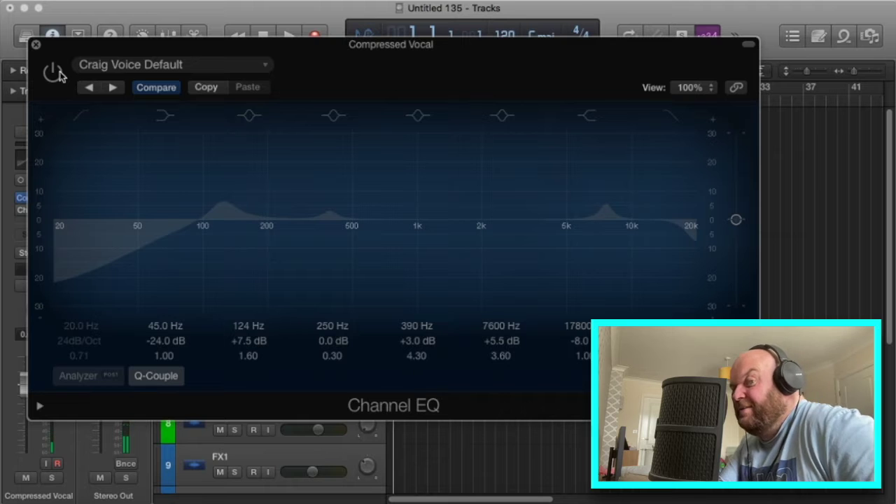
Play the region once more, re-enable the Channel EQ during playback, and close the plug-in with the EQ left on
{"action": "key", "text": "space"}
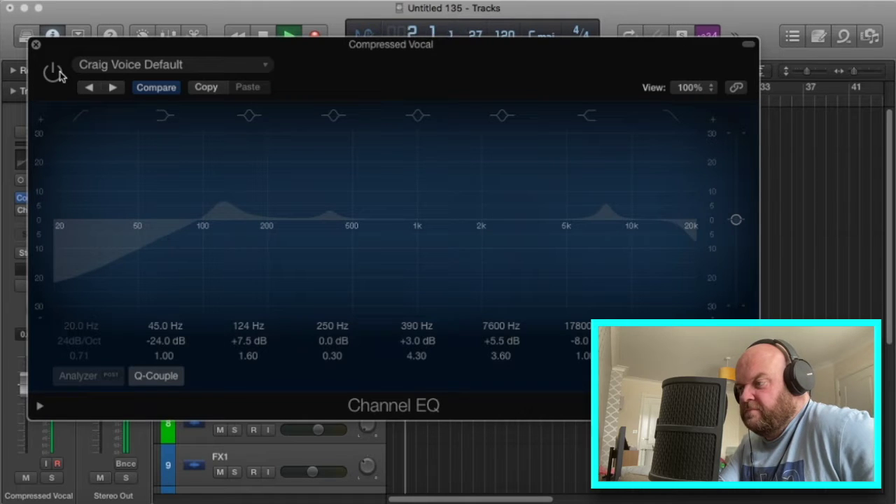
{"action": "left_click", "coordinate": [60, 75]}
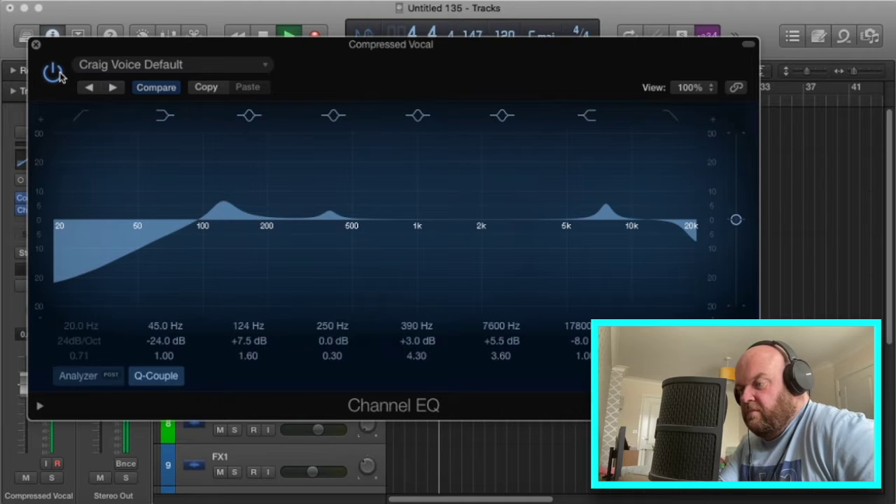
{"action": "key", "text": "space"}
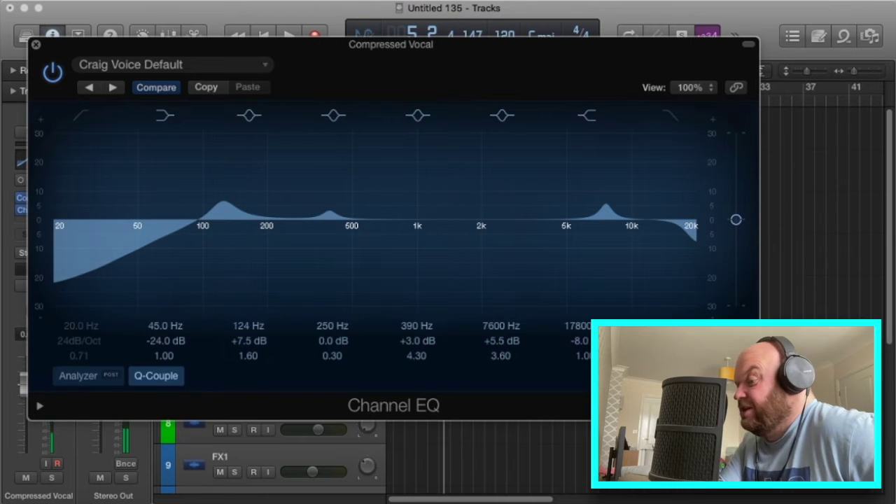
{"action": "left_click", "coordinate": [156, 88]}
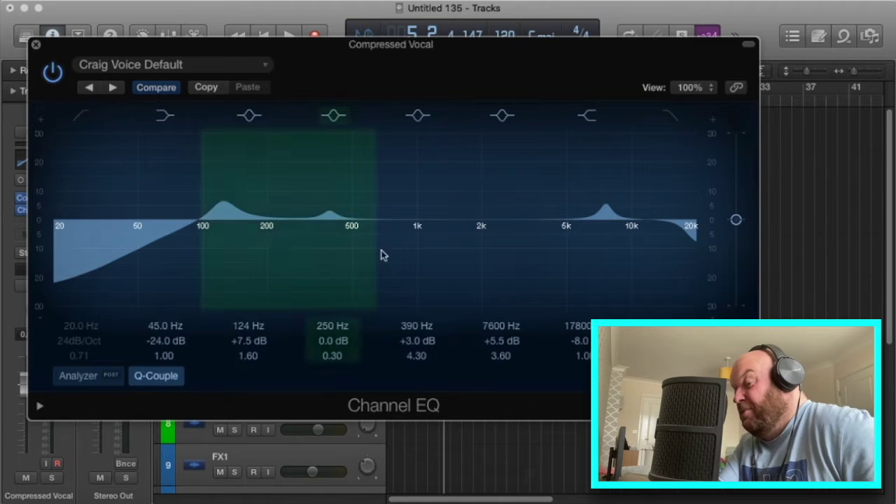
{"action": "left_click", "coordinate": [35, 46]}
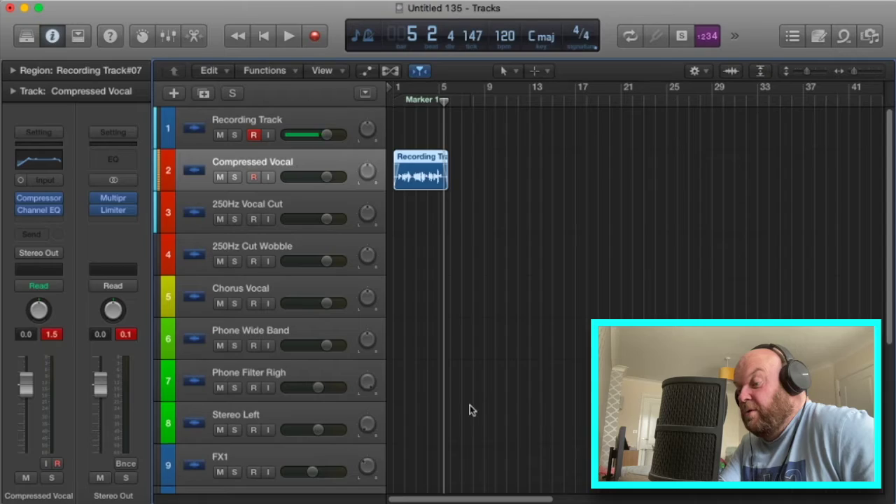
Move the voice region onto the 250Hz Vocal Cut track and listen to it from bar 1 while viewing its Channel EQ low cut
{"action": "left_click", "coordinate": [302, 200]}
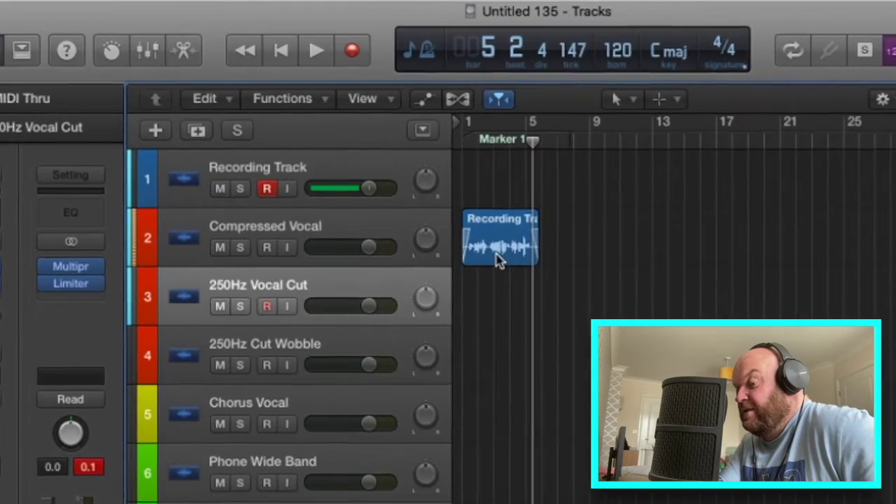
{"action": "left_click_drag", "start_coordinate": [499, 259], "coordinate": [503, 291]}
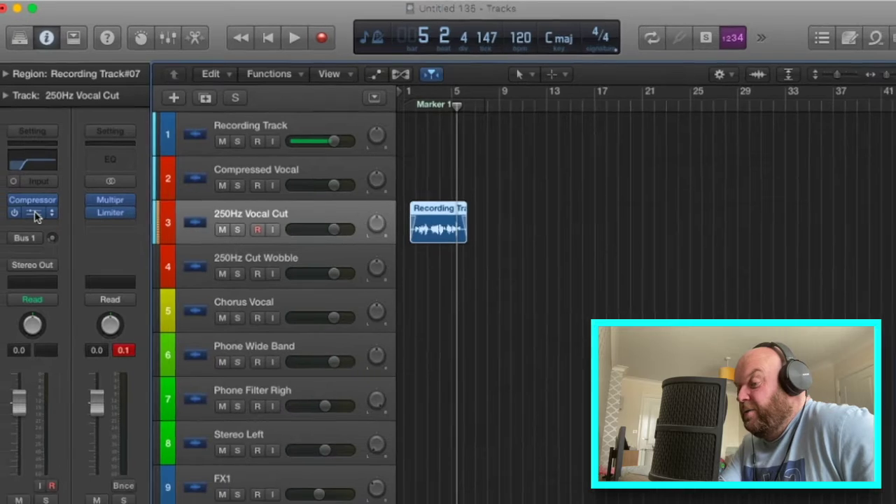
{"action": "left_click", "coordinate": [35, 215]}
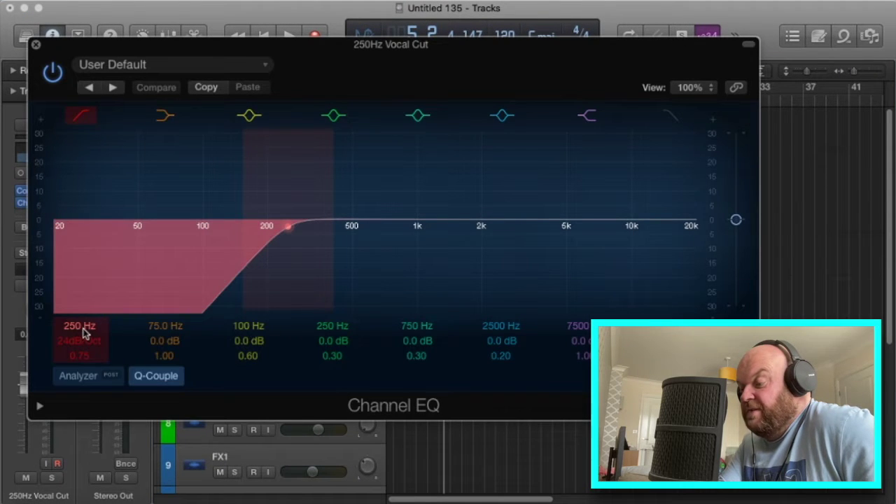
{"action": "key", "text": "Return"}
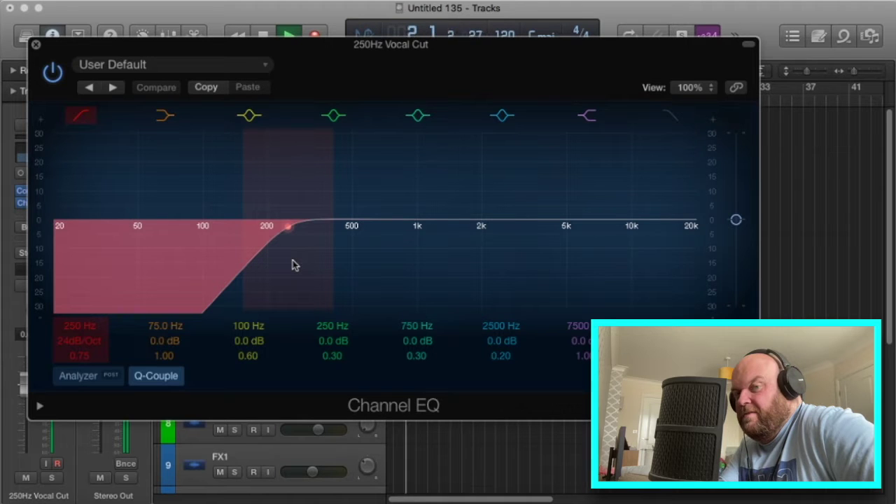
{"action": "left_click", "coordinate": [36, 47]}
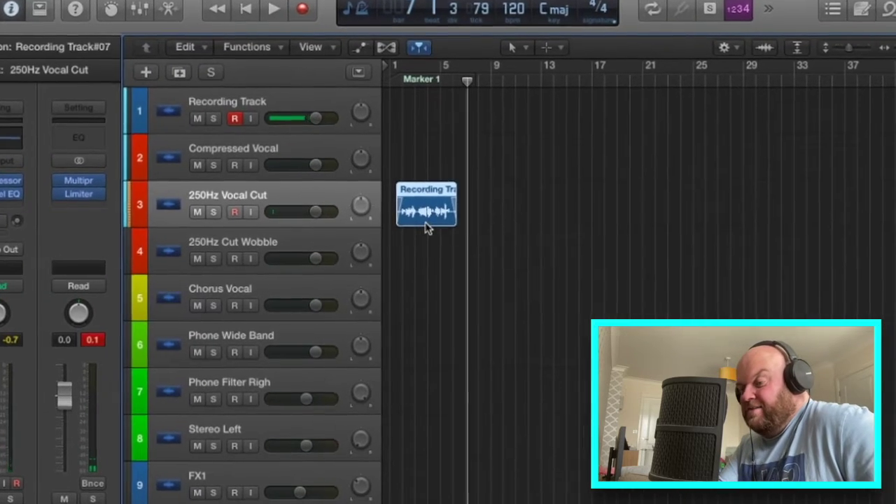
Move the voice region onto the 250Hz Cut Wobble track and apply the Rich Modulation preset in its Ensemble plug-in
{"action": "left_click_drag", "start_coordinate": [427, 223], "coordinate": [369, 191]}
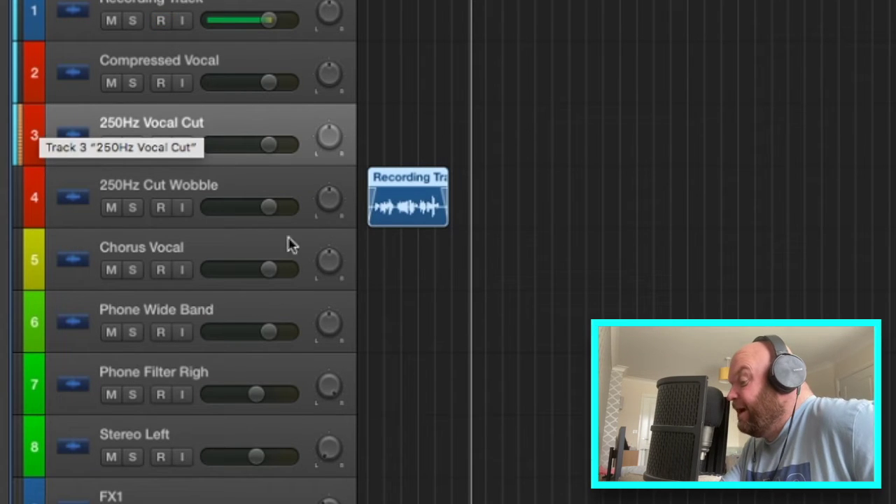
{"action": "left_click", "coordinate": [168, 173]}
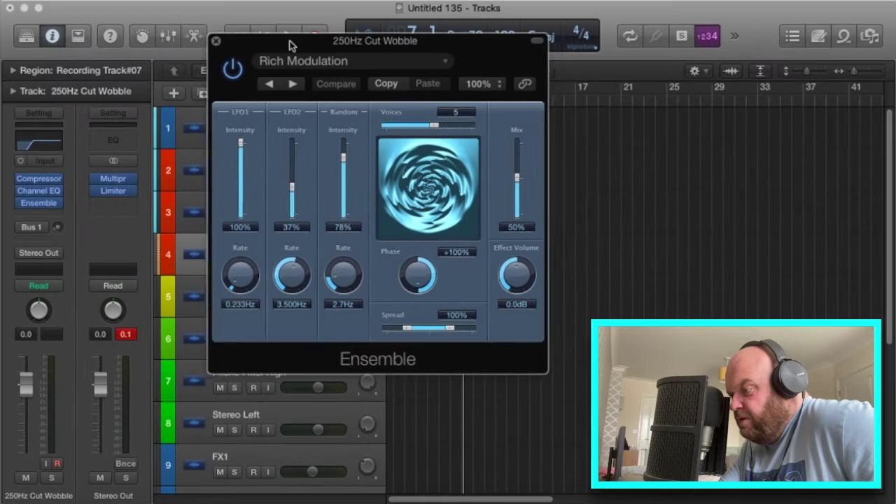
{"action": "left_click_drag", "start_coordinate": [290, 44], "coordinate": [300, 42]}
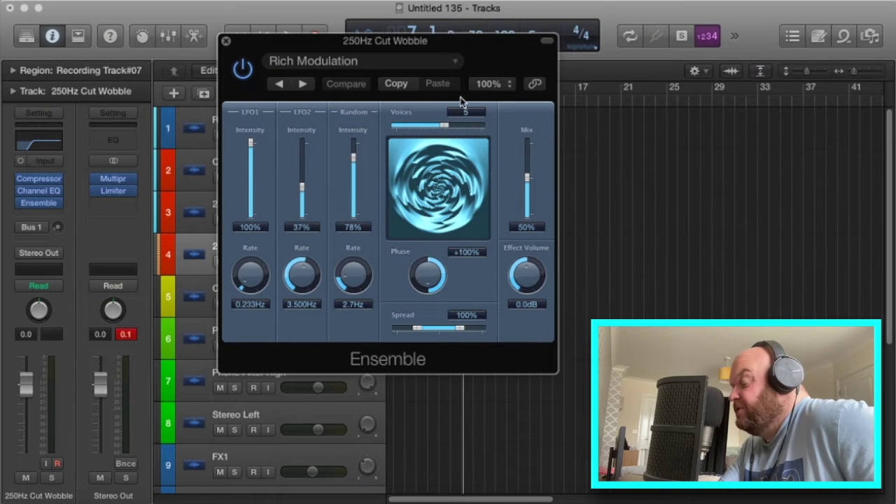
{"action": "left_click", "coordinate": [360, 65]}
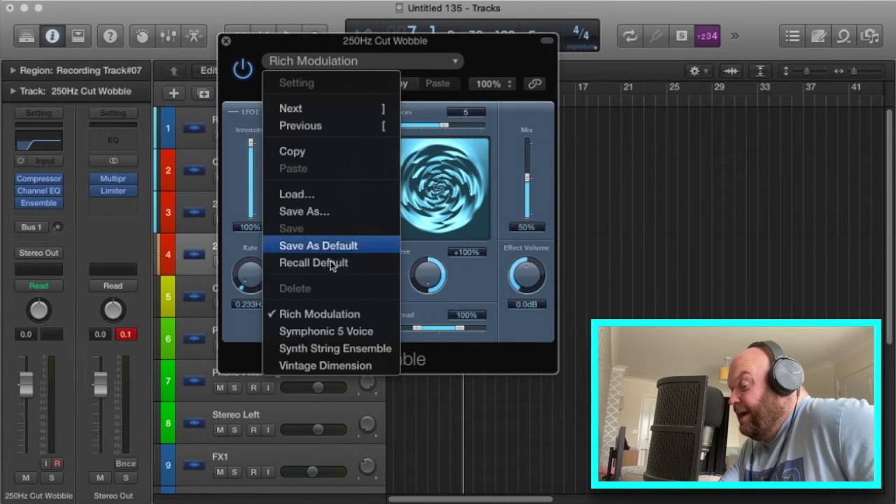
{"action": "left_click", "coordinate": [338, 316]}
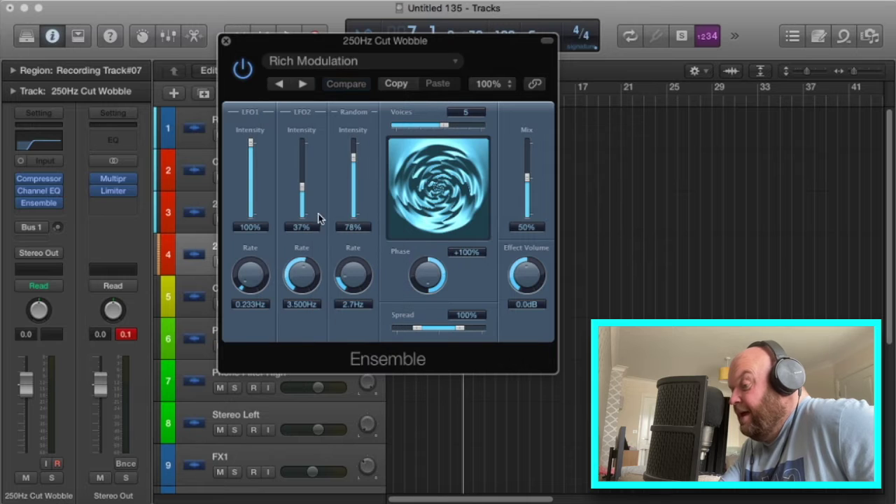
Listen to the wobble vocal from bar 1 with the Ensemble effect active, and close the plug-in
{"action": "key", "text": "space"}
{"action": "key", "text": "space"}
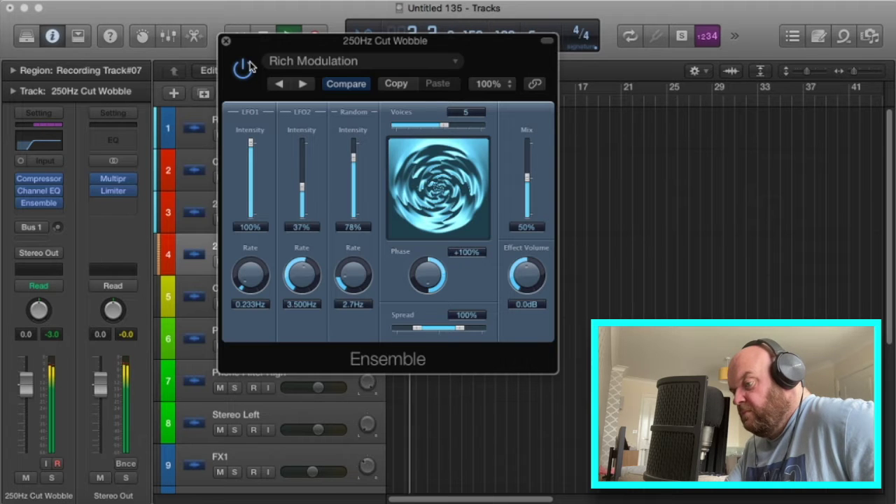
{"action": "left_click_drag", "start_coordinate": [252, 142], "coordinate": [256, 203]}
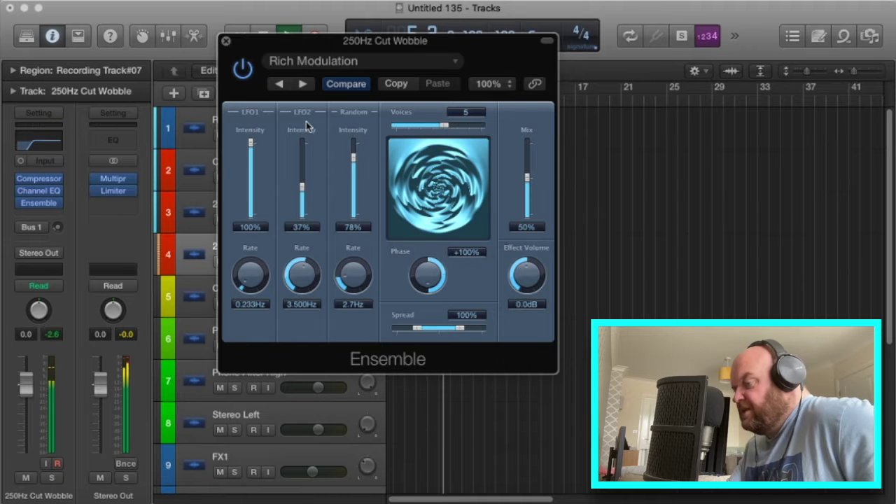
{"action": "left_click", "coordinate": [225, 42]}
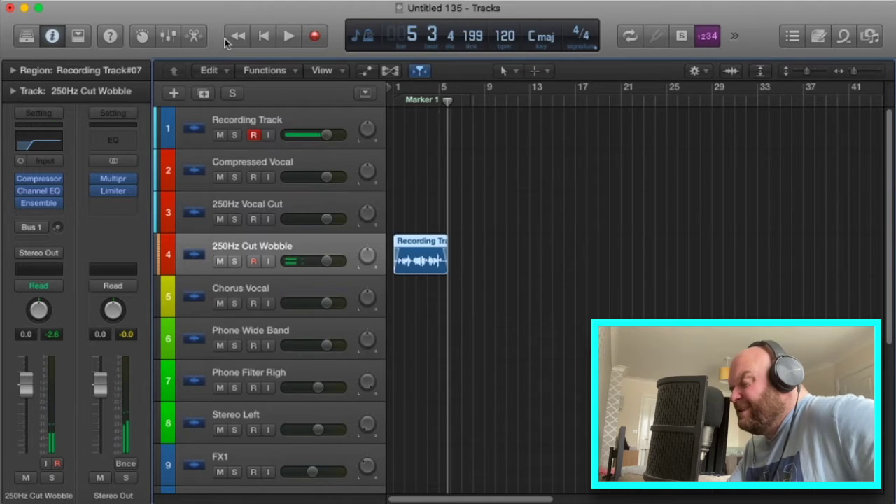
Move the voice region onto the Chorus Vocal track, open its Chorus plug-in and look through the available presets
{"action": "left_click", "coordinate": [418, 272]}
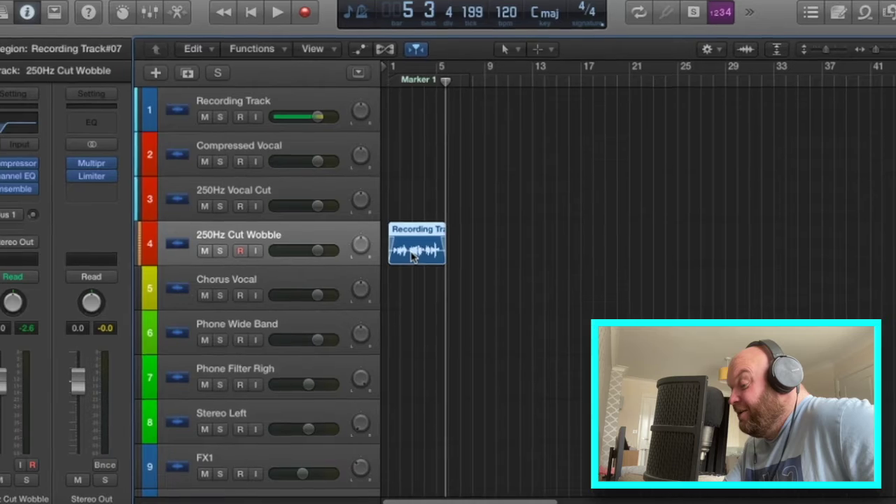
{"action": "left_click_drag", "start_coordinate": [409, 264], "coordinate": [287, 288]}
{"action": "left_click_drag", "start_coordinate": [219, 236], "coordinate": [194, 237]}
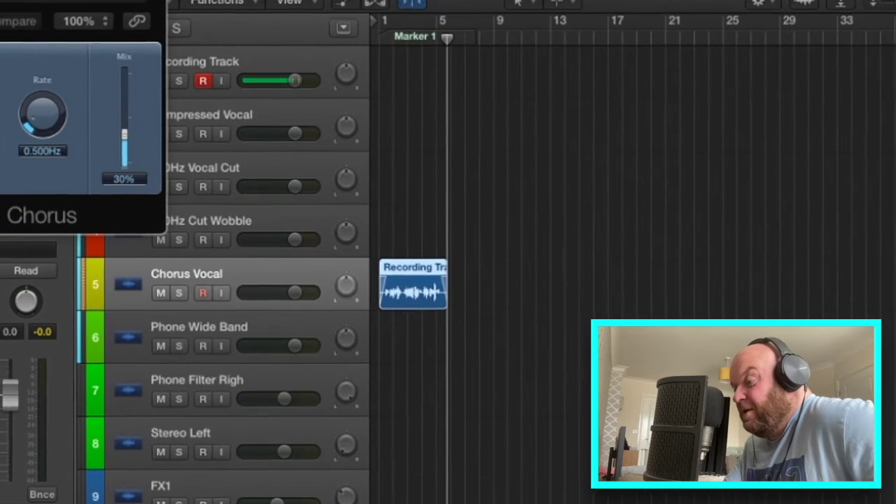
{"action": "left_click_drag", "start_coordinate": [42, 6], "coordinate": [466, 17]}
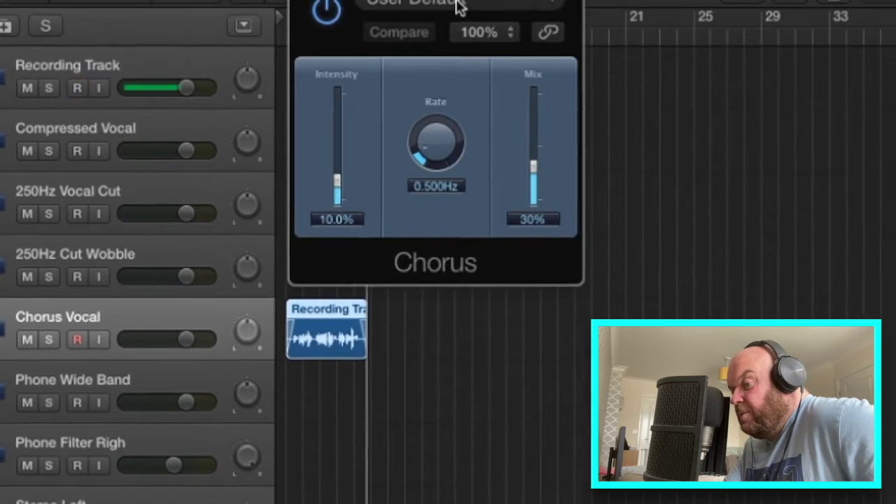
{"action": "left_click", "coordinate": [458, 6]}
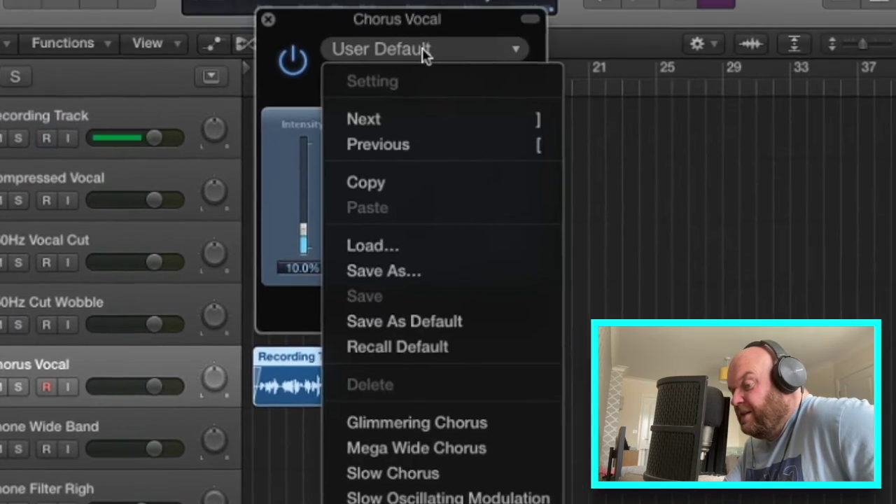
{"action": "left_click", "coordinate": [462, 7]}
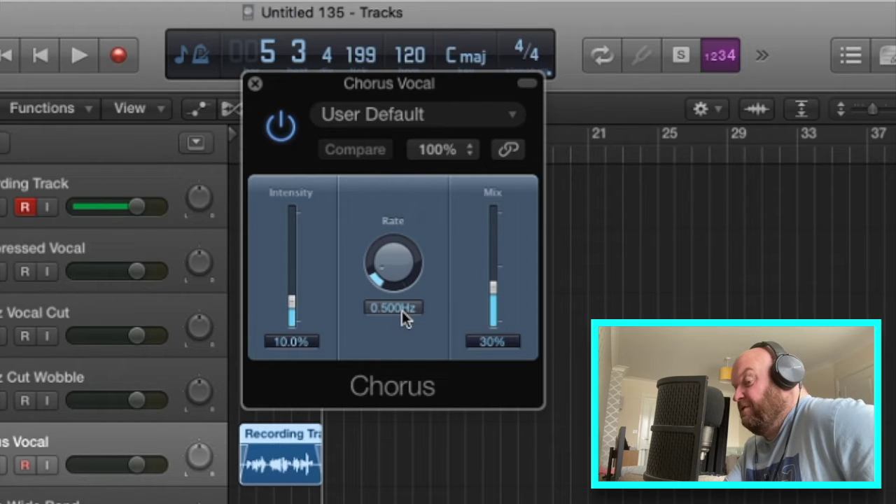
Audition the vocal from bar 1 with the Chorus rate at 1.666 Hz, return the rate to 0.500 Hz and close the plug-in
{"action": "left_click_drag", "start_coordinate": [380, 276], "coordinate": [393, 217]}
{"action": "key", "text": "Return"}
{"action": "key", "text": "space"}
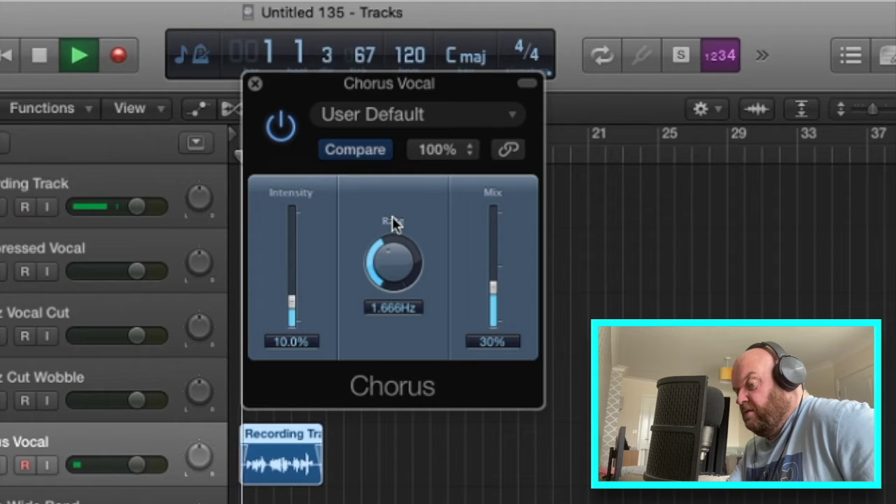
{"action": "left_click_drag", "start_coordinate": [389, 269], "coordinate": [403, 309]}
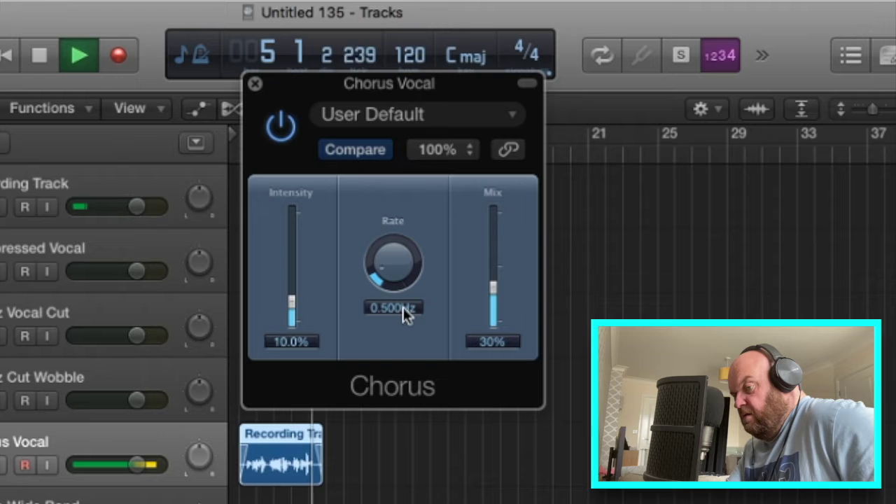
{"action": "left_click", "coordinate": [256, 84]}
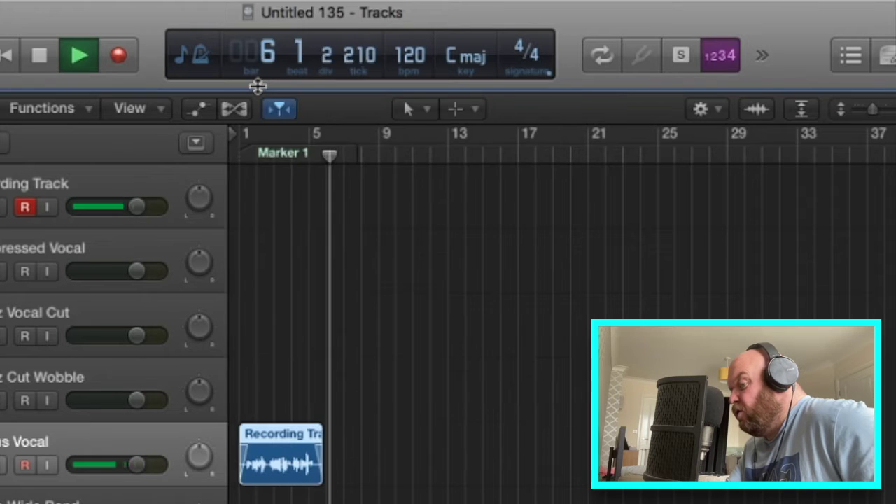
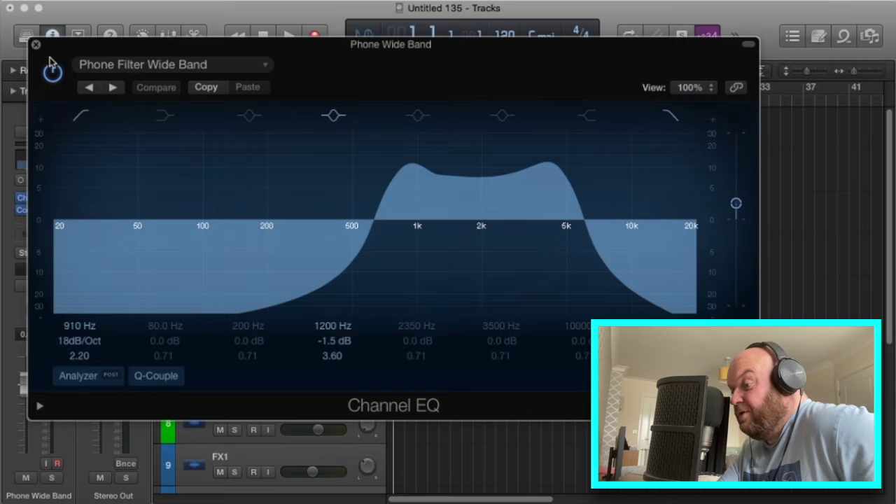
Look through the Channel EQ presets on the Phone Wide Band track, apply Phone Filter Notch and listen to the vocal
{"action": "left_click_drag", "start_coordinate": [186, 54], "coordinate": [276, 53]}
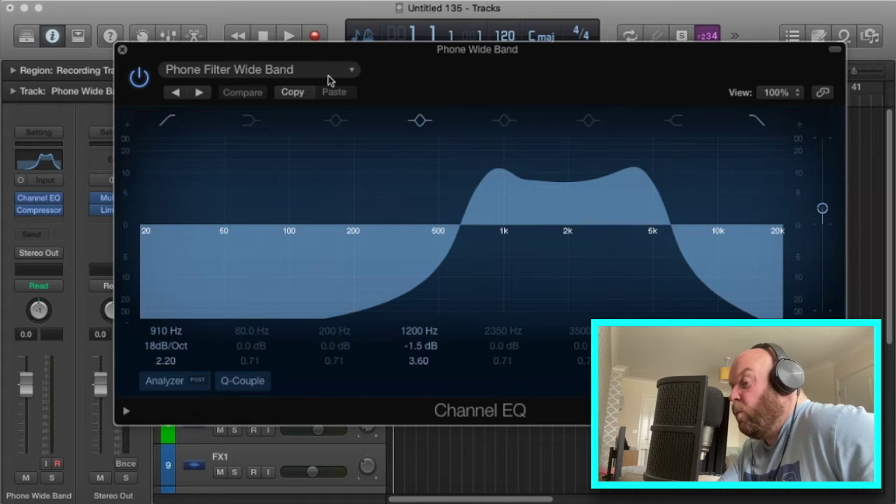
{"action": "left_click", "coordinate": [351, 73]}
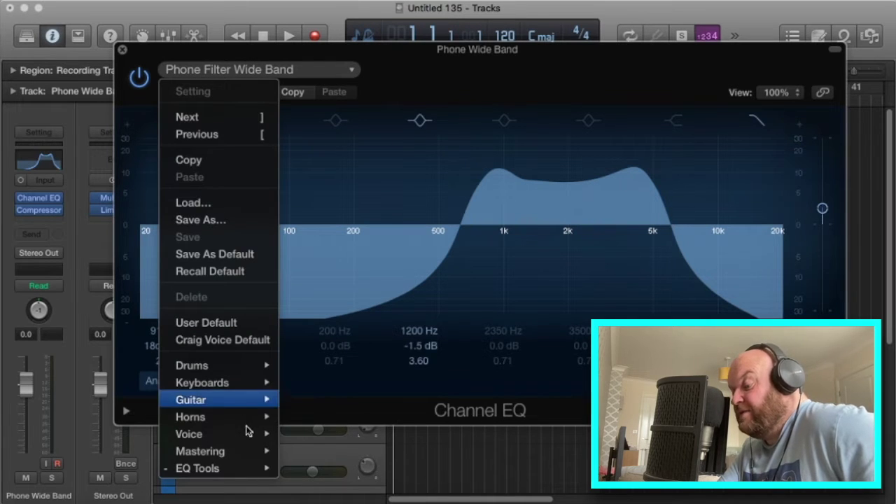
{"action": "mouse_move", "coordinate": [254, 440]}
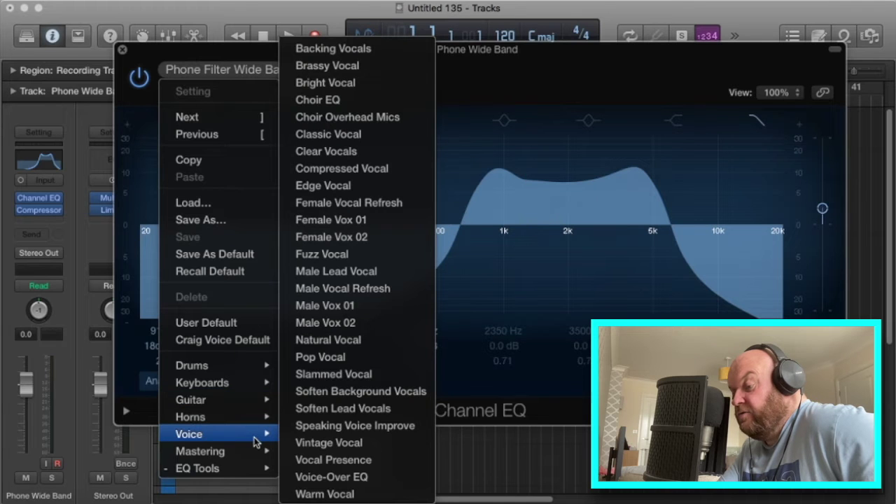
{"action": "mouse_move", "coordinate": [266, 457]}
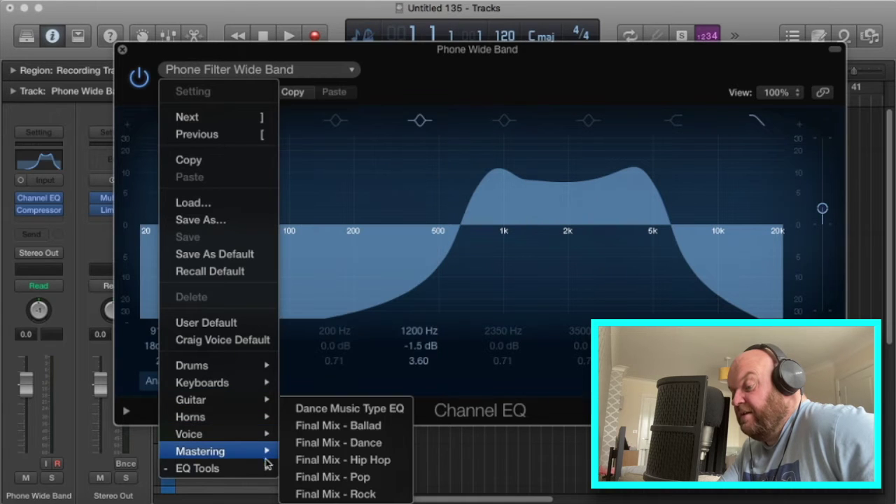
{"action": "mouse_move", "coordinate": [270, 476]}
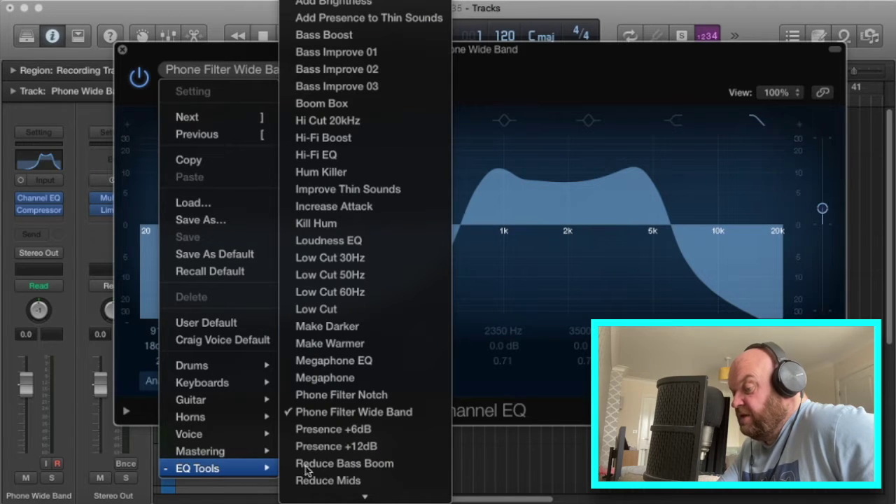
{"action": "left_click", "coordinate": [341, 394]}
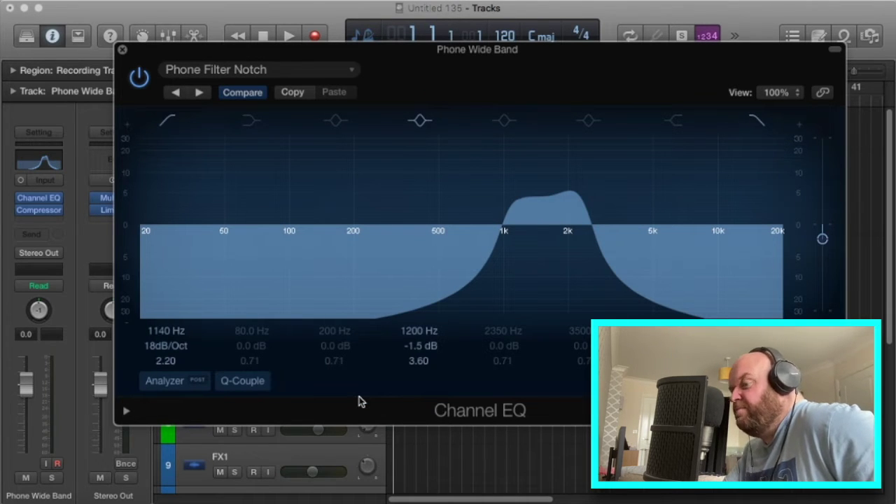
{"action": "key", "text": "space"}
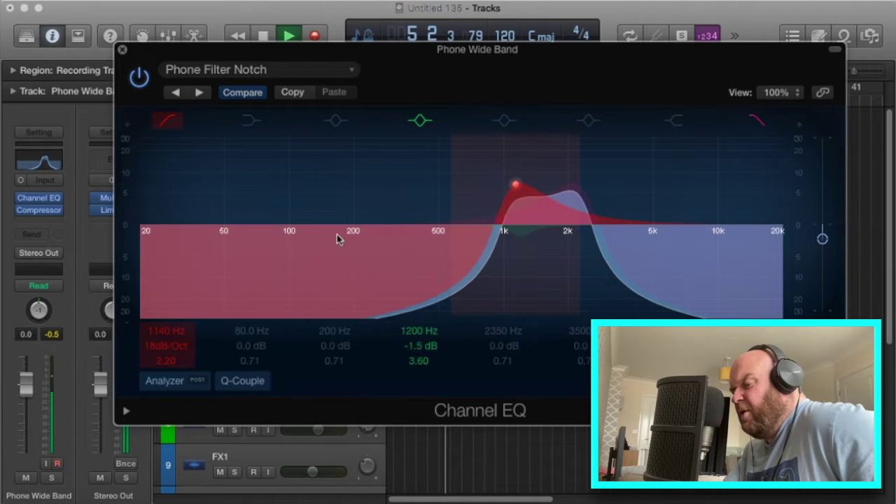
Apply the Phone Filter Wide Band preset in the Channel EQ, audition the vocal and close the plug-in
{"action": "left_click", "coordinate": [203, 72]}
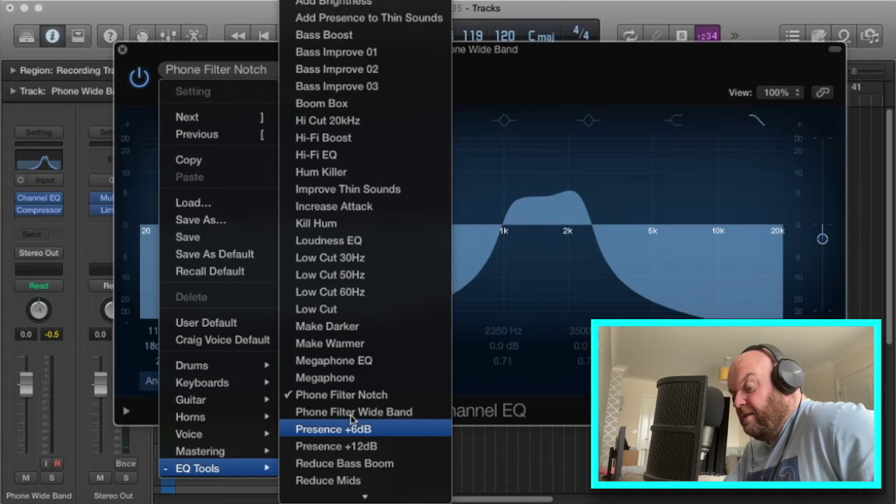
{"action": "left_click", "coordinate": [354, 412]}
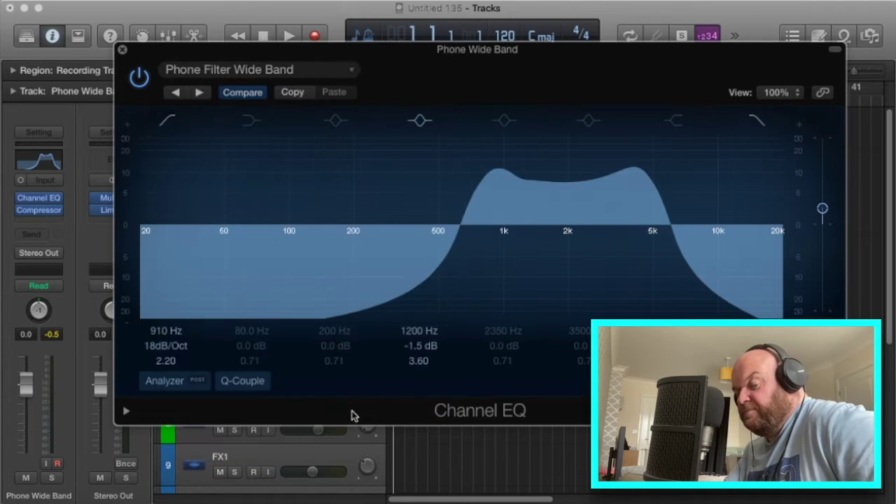
{"action": "key", "text": "space"}
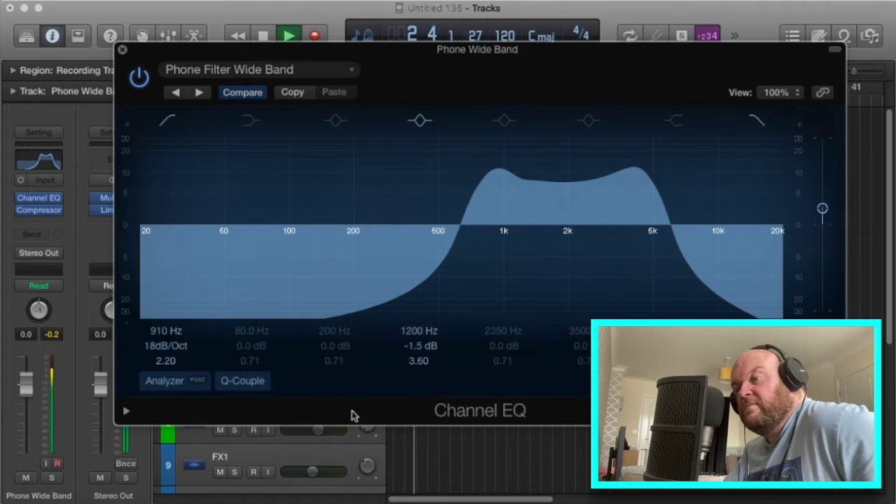
{"action": "left_click", "coordinate": [123, 51]}
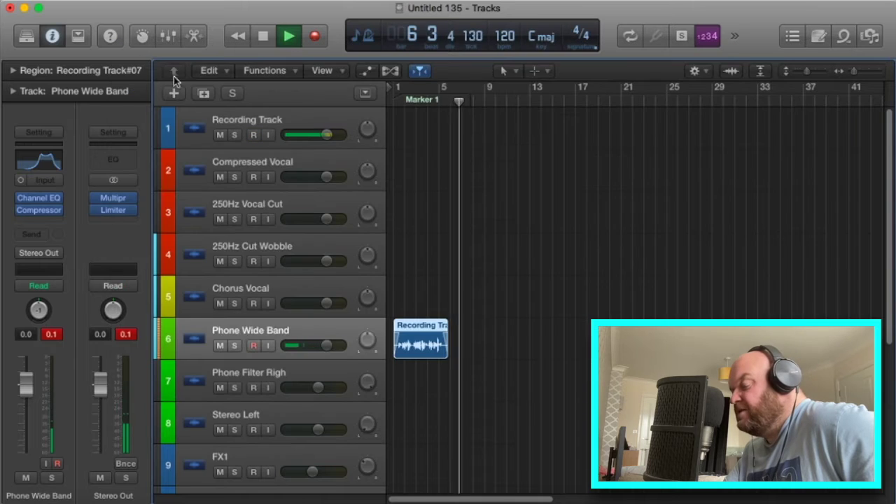
{"action": "key", "text": "space"}
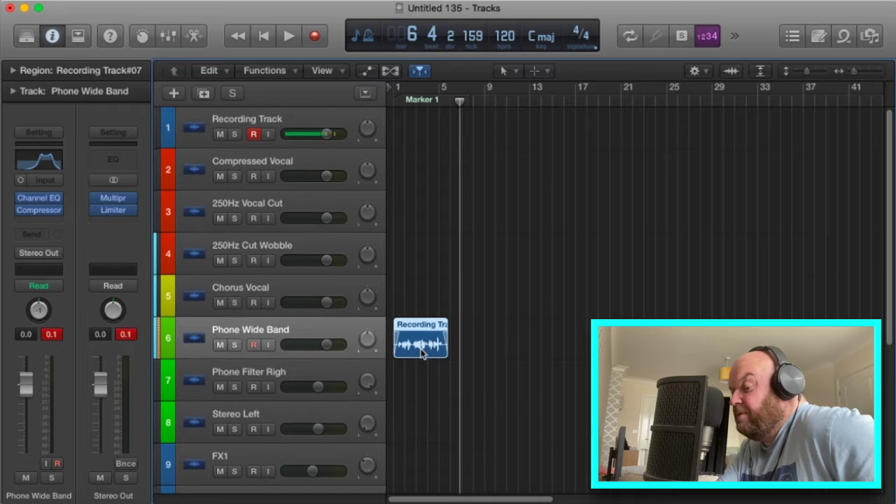
Move the voice region onto the Phone Filter Righ track and check the preset in its Channel EQ
{"action": "scroll", "coordinate": [280, 329], "scroll_direction": "down", "scroll_amount": 2}
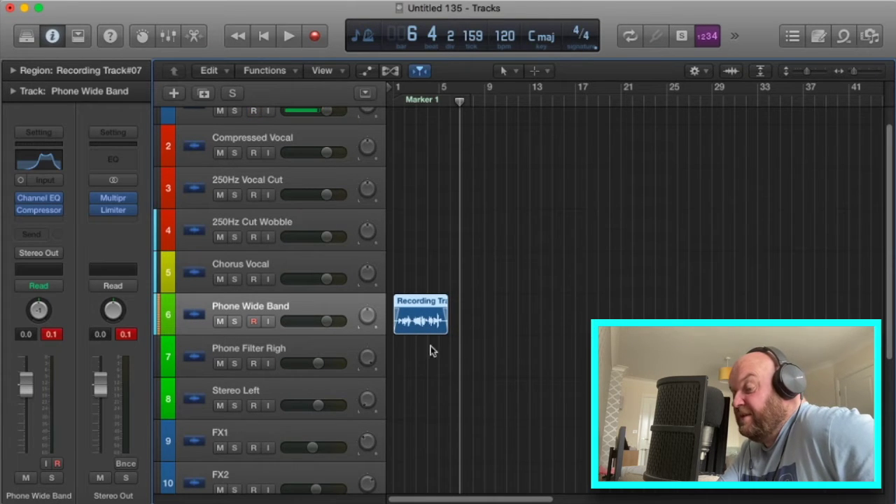
{"action": "left_click_drag", "start_coordinate": [414, 332], "coordinate": [412, 348]}
{"action": "left_click", "coordinate": [322, 348]}
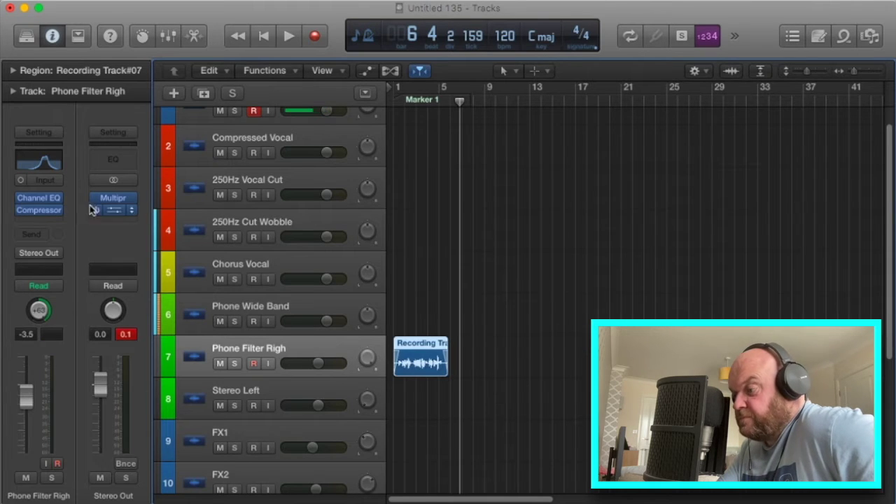
{"action": "left_click", "coordinate": [46, 166]}
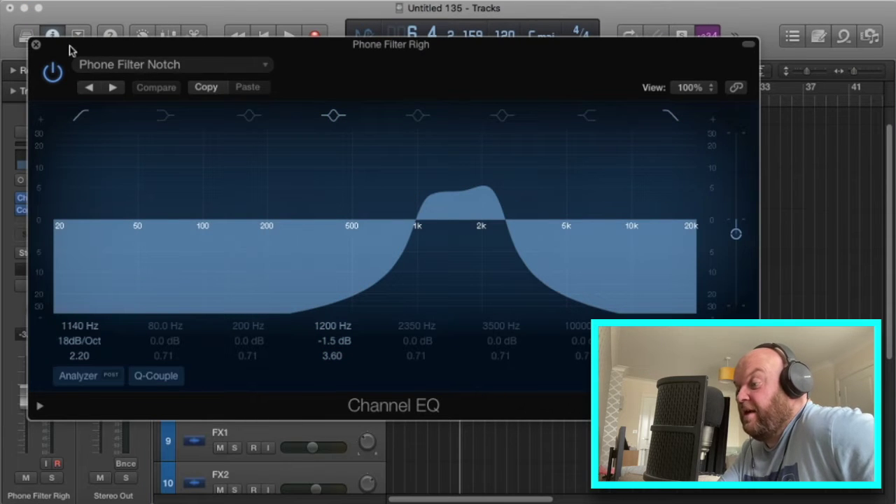
{"action": "left_click", "coordinate": [36, 45]}
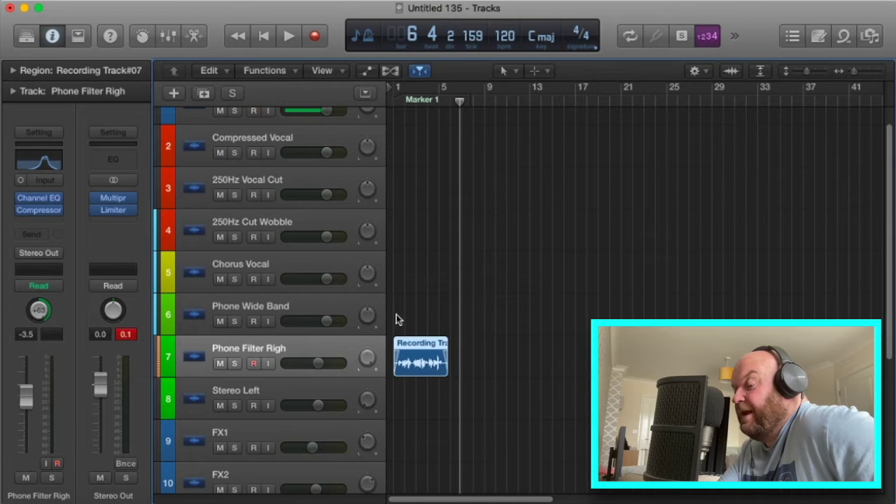
Move the voice region onto the Chorus Vocal track and paste a copy onto the Phone Filter Righ track just after bar 1
{"action": "left_click_drag", "start_coordinate": [416, 351], "coordinate": [405, 265]}
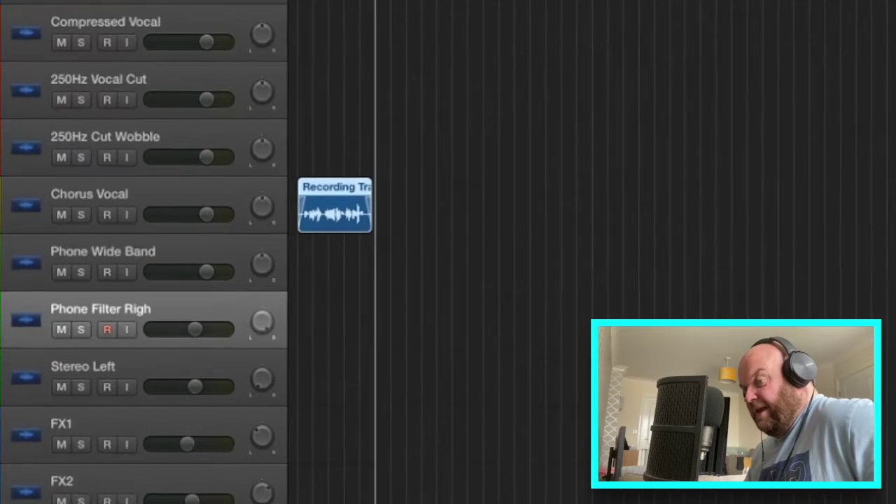
{"action": "key", "text": "Return"}
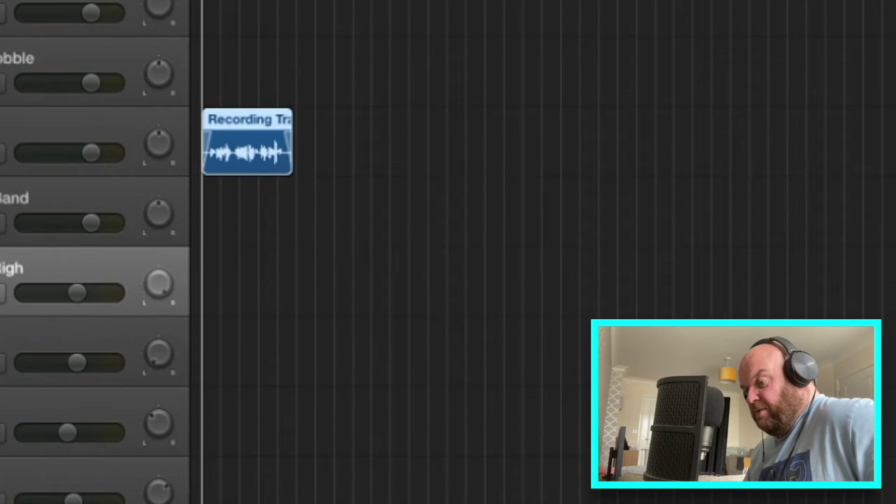
{"action": "key", "text": "space"}
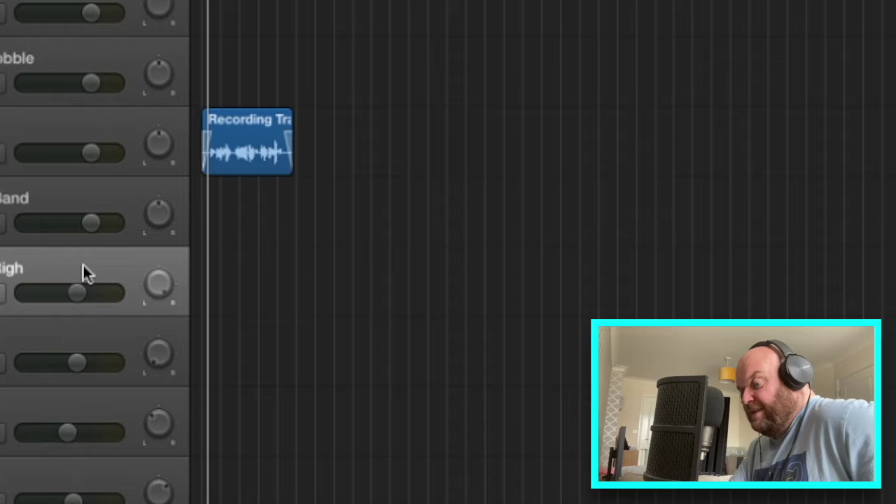
{"action": "key", "text": "super+v"}
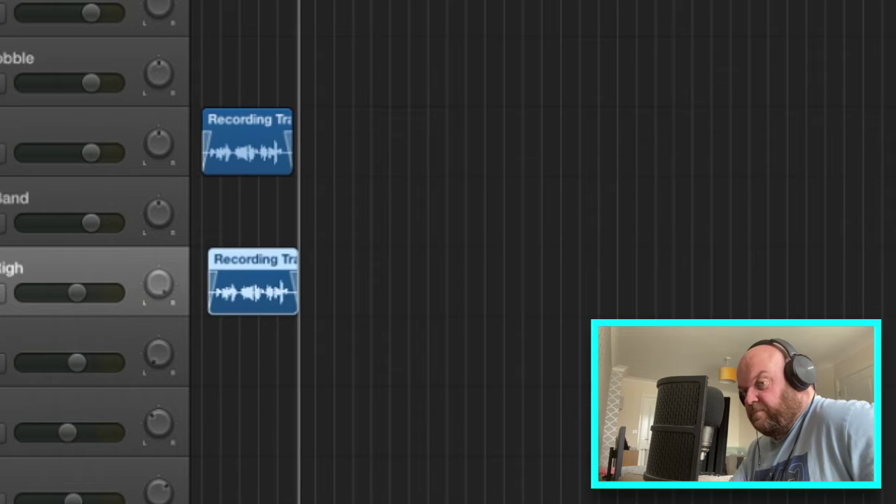
Shift the Phone Filter Righ copy earlier so that it starts only slightly behind the Chorus Vocal region
{"action": "key", "text": "super+Right"}
{"action": "key", "text": "super+Right"}
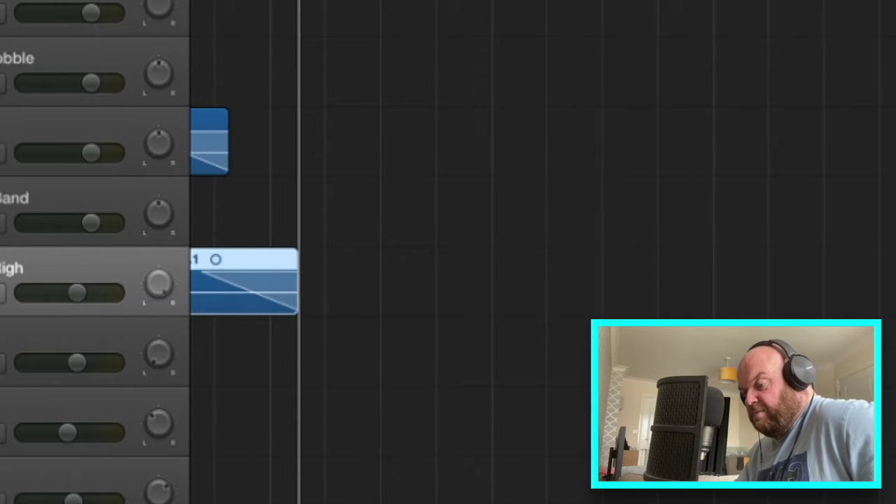
{"action": "scroll", "coordinate": [224, 483], "scroll_direction": "left", "scroll_amount": 10}
{"action": "left_click_drag", "start_coordinate": [306, 290], "coordinate": [273, 286]}
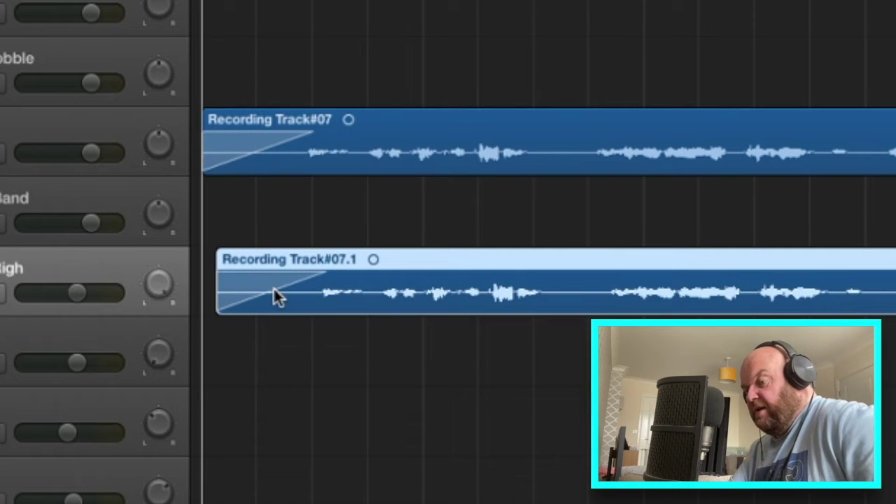
Audition the chorus and phone filter vocals together, and listen to the phone filter vocal alone with Chorus Vocal muted
{"action": "key", "text": "space"}
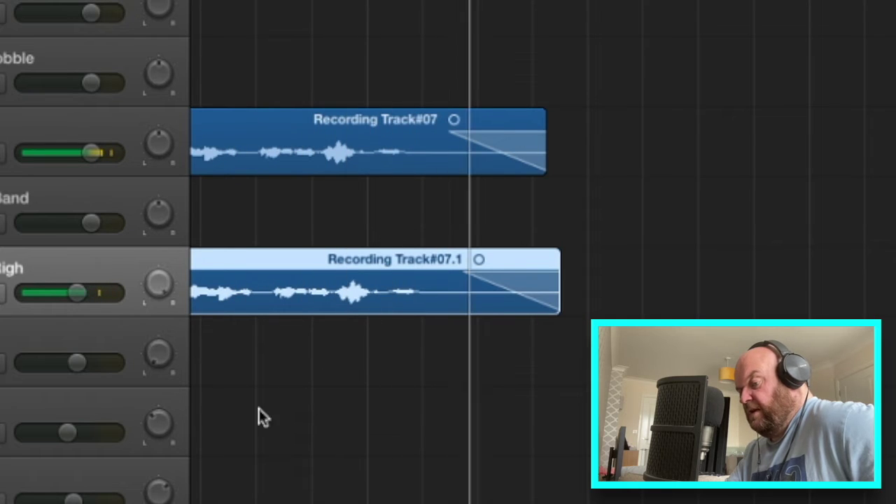
{"action": "key", "text": "Return"}
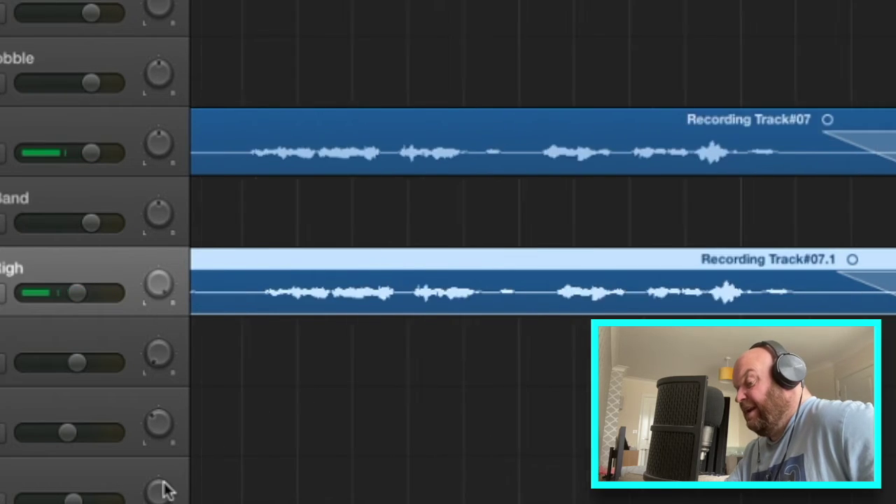
{"action": "key", "text": "m"}
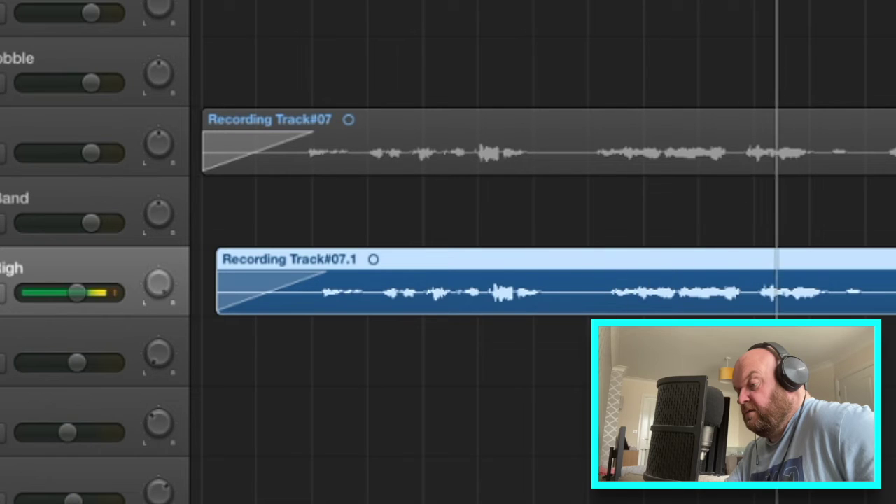
{"action": "key", "text": "space"}
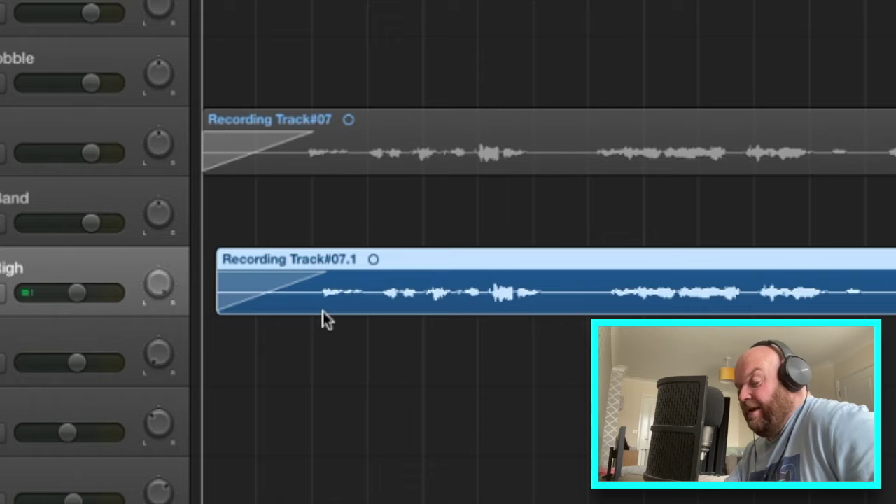
Delete the copy on the Phone Filter Righ track and move the unmuted Chorus Vocal region onto that track
{"action": "key", "text": "Delete"}
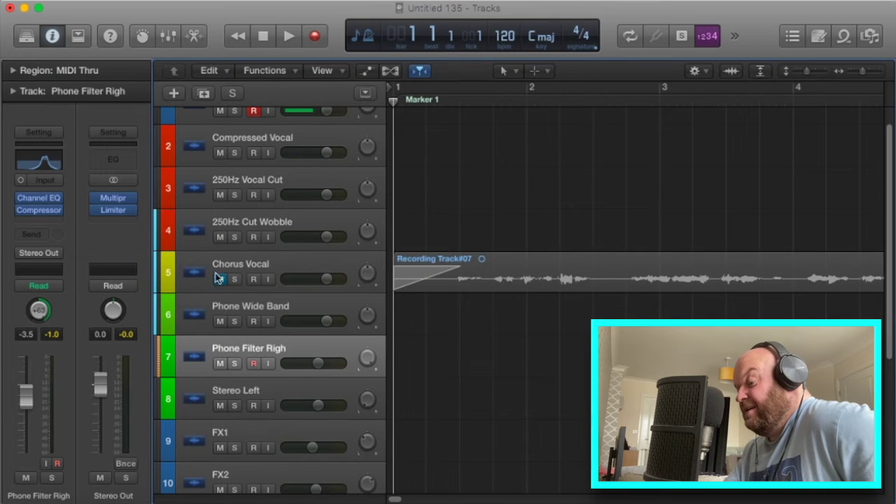
{"action": "key", "text": "super+a"}
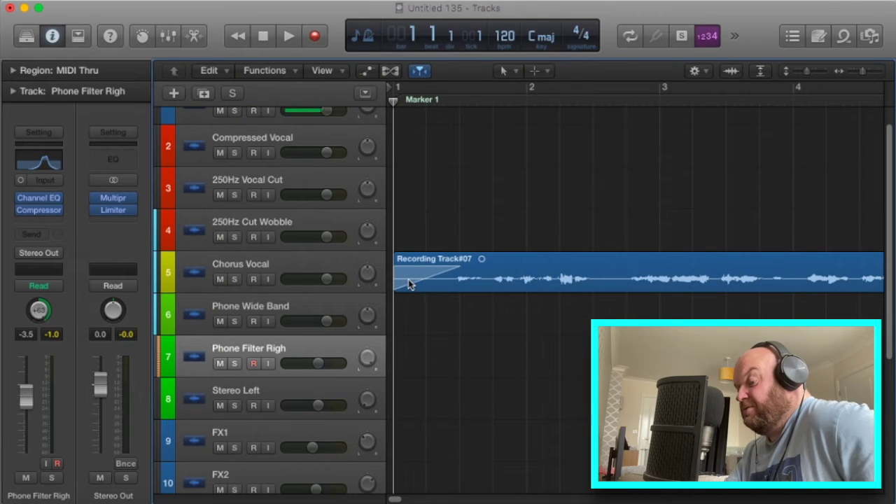
{"action": "left_click_drag", "start_coordinate": [435, 291], "coordinate": [432, 364]}
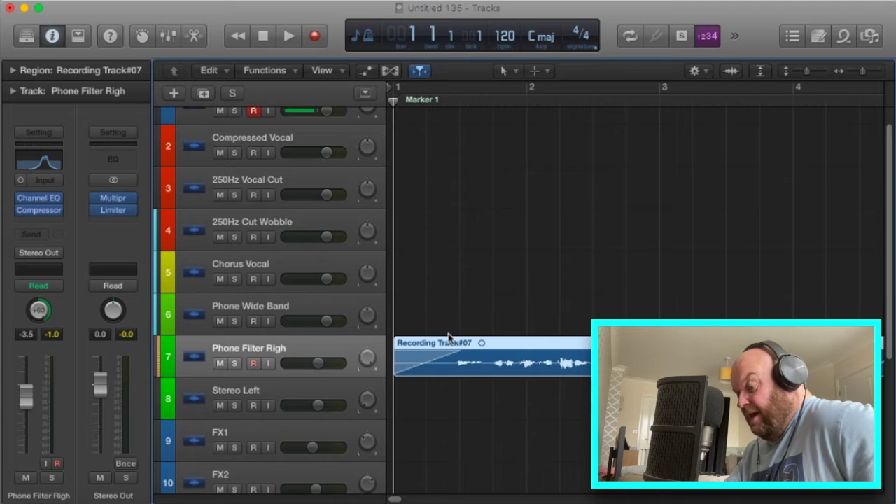
Move the voice region onto the Stereo Left track and inspect its Channel EQ settings
{"action": "scroll", "coordinate": [324, 374], "scroll_direction": "down", "scroll_amount": 3}
{"action": "left_click", "coordinate": [280, 329]}
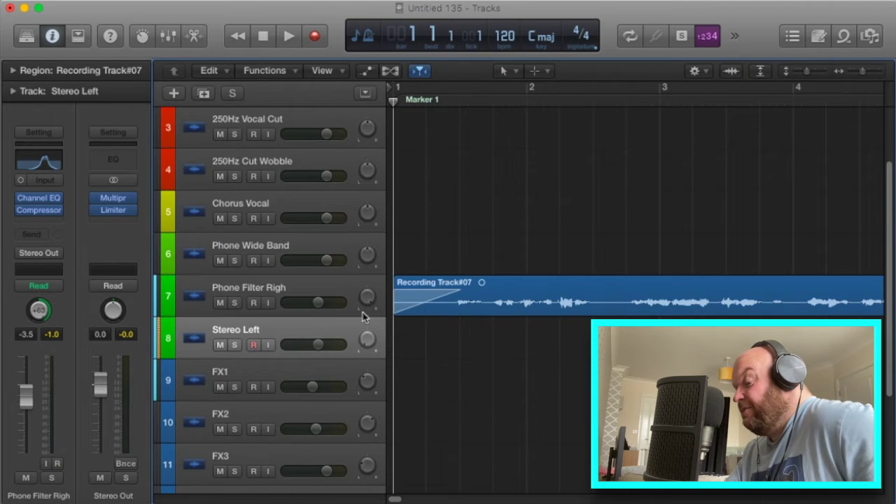
{"action": "left_click_drag", "start_coordinate": [439, 299], "coordinate": [439, 327]}
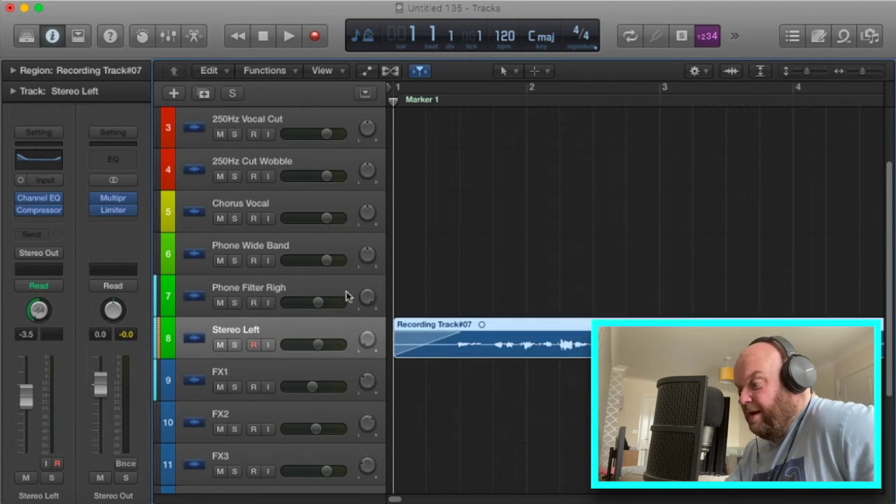
{"action": "left_click", "coordinate": [39, 200]}
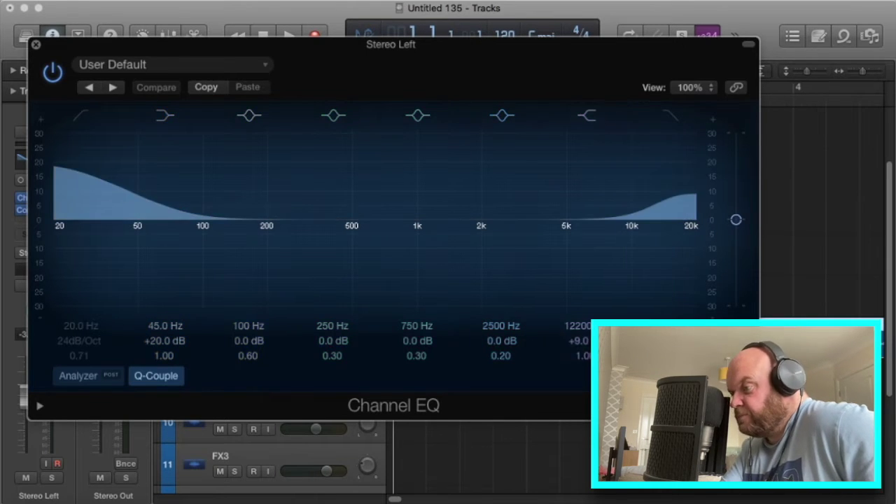
{"action": "left_click", "coordinate": [36, 46]}
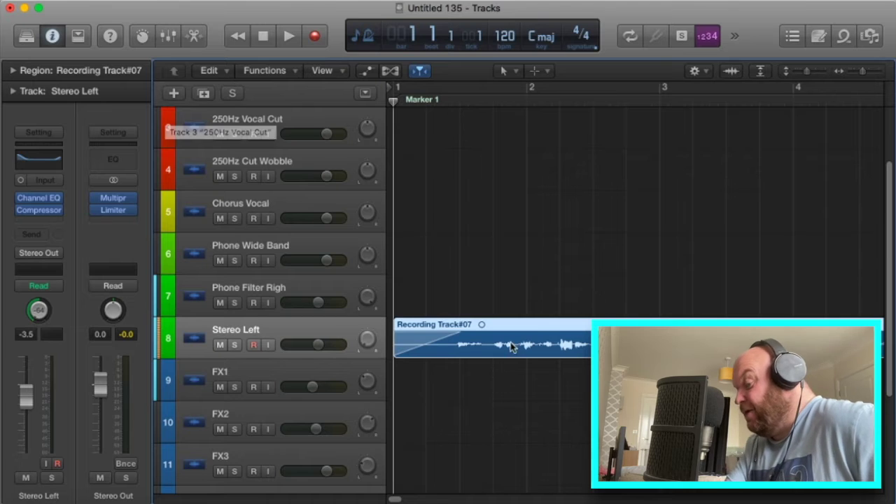
Paste a copy of the voice region onto the Chorus Vocal track at bar 1 and shift the Stereo Left region slightly later
{"action": "left_click", "coordinate": [277, 205]}
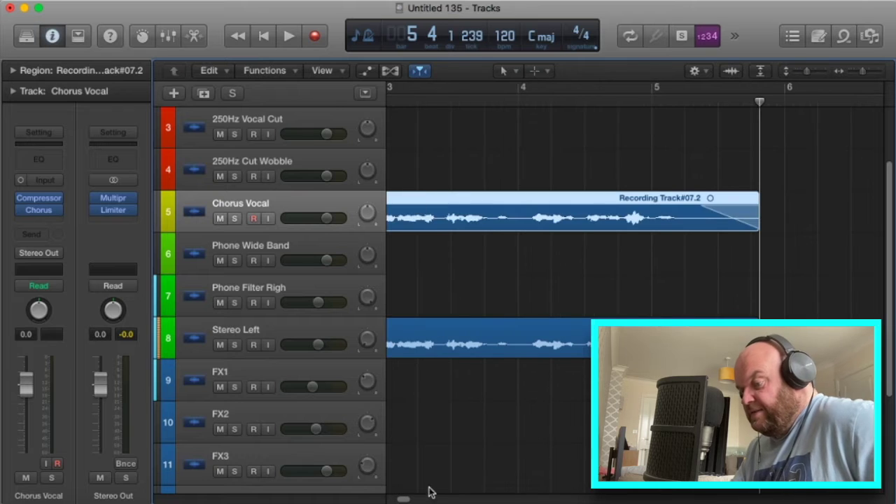
{"action": "scroll", "coordinate": [352, 492], "scroll_direction": "left", "scroll_amount": 5}
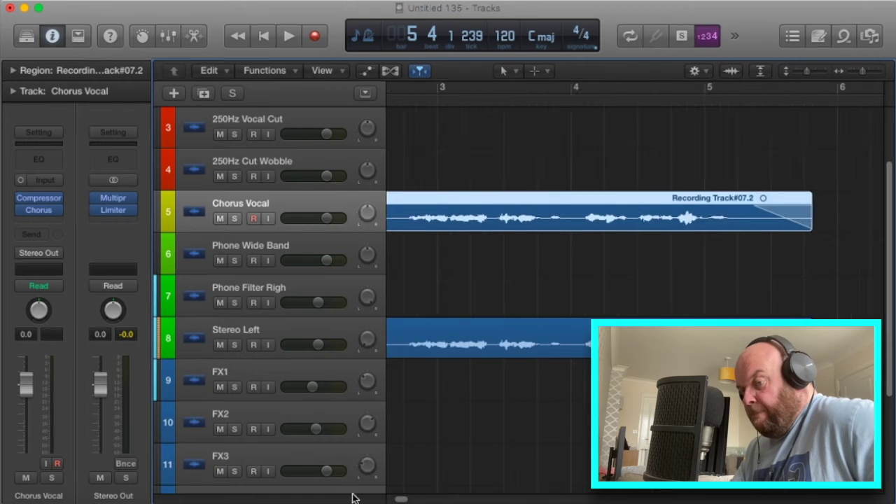
{"action": "left_click", "coordinate": [447, 308]}
{"action": "left_click_drag", "start_coordinate": [428, 326], "coordinate": [435, 332]}
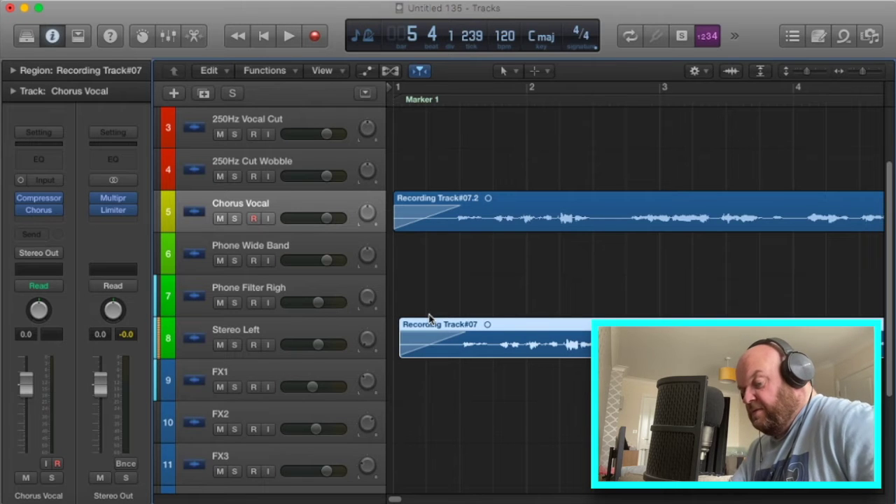
Audition the Chorus Vocal and Stereo Left copies together from the project start, with both whole regions in view
{"action": "key", "text": "Return"}
{"action": "key", "text": "space"}
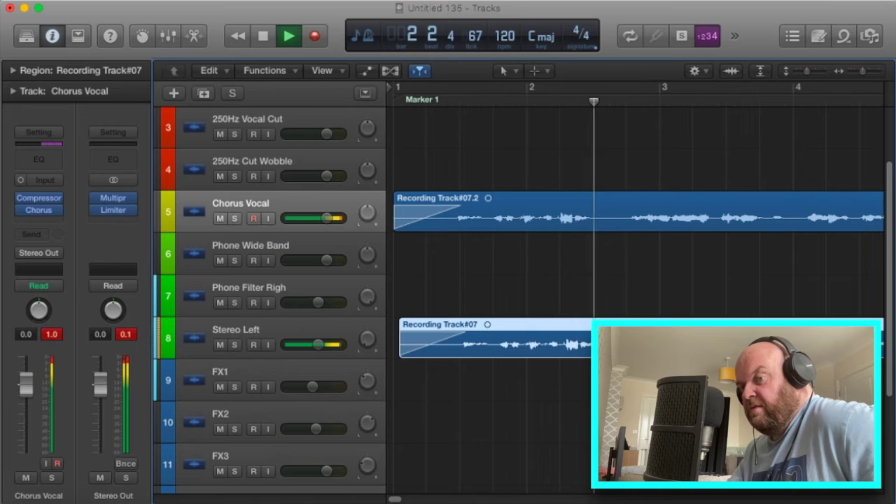
{"action": "left_click_drag", "start_coordinate": [860, 72], "coordinate": [848, 72]}
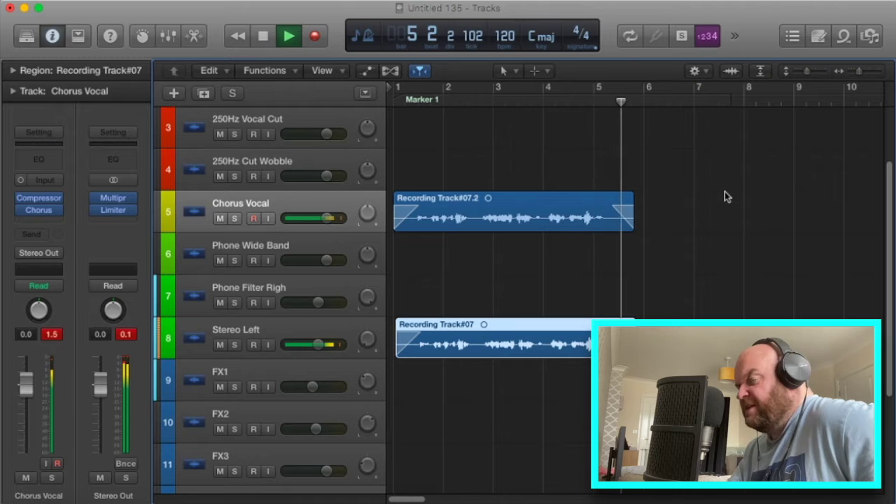
{"action": "key", "text": "space"}
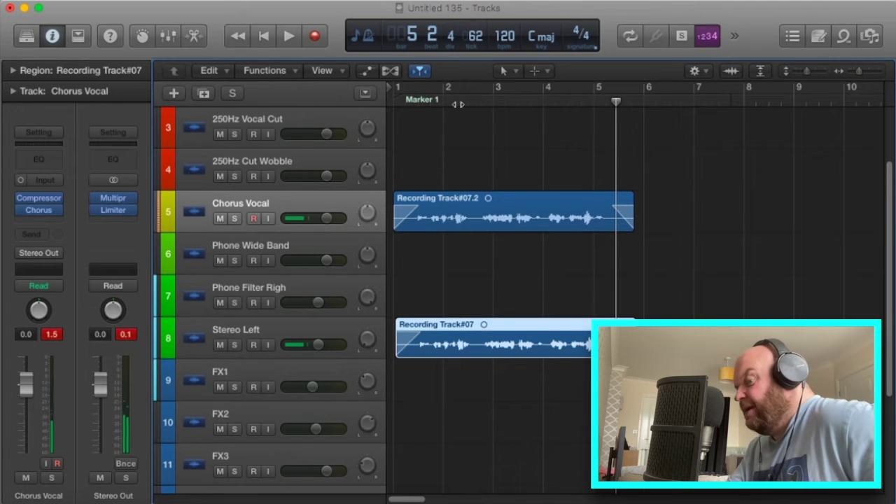
Examine the Stereo Left panning and review the vocal effect tracks from Recording Track down to Stereo Left
{"action": "left_click", "coordinate": [339, 337]}
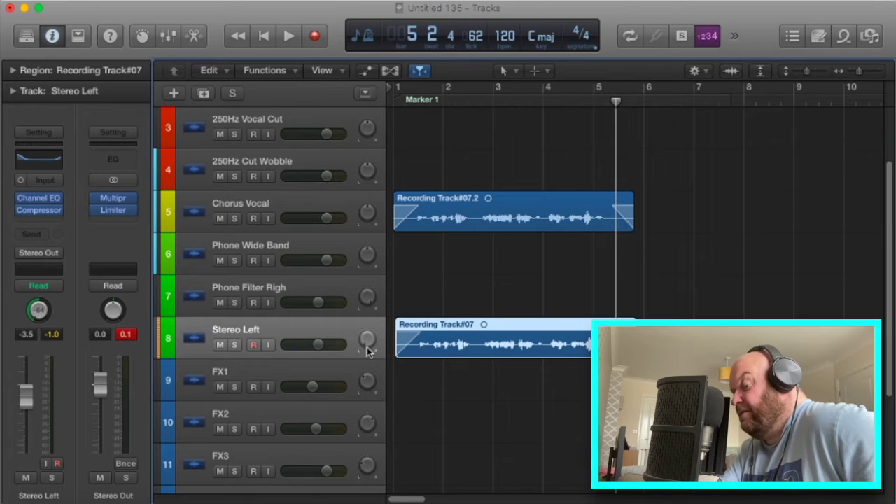
{"action": "left_click", "coordinate": [366, 343]}
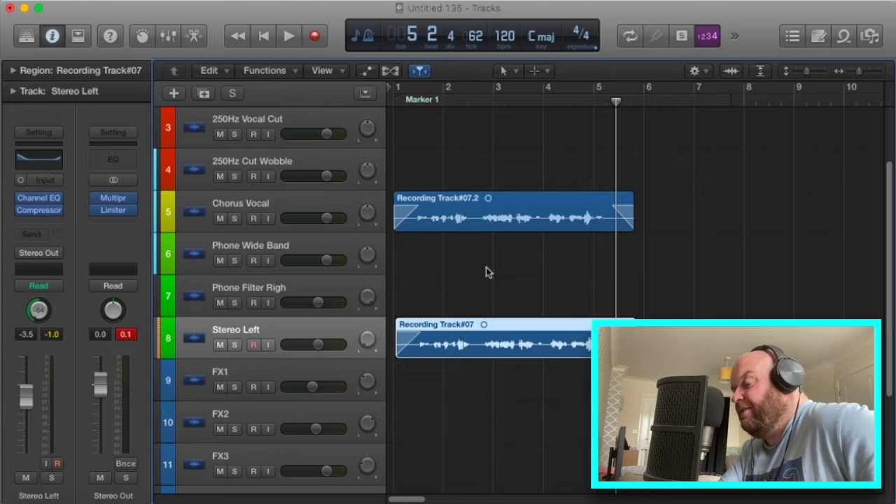
{"action": "scroll", "coordinate": [480, 278], "scroll_direction": "down", "scroll_amount": 1}
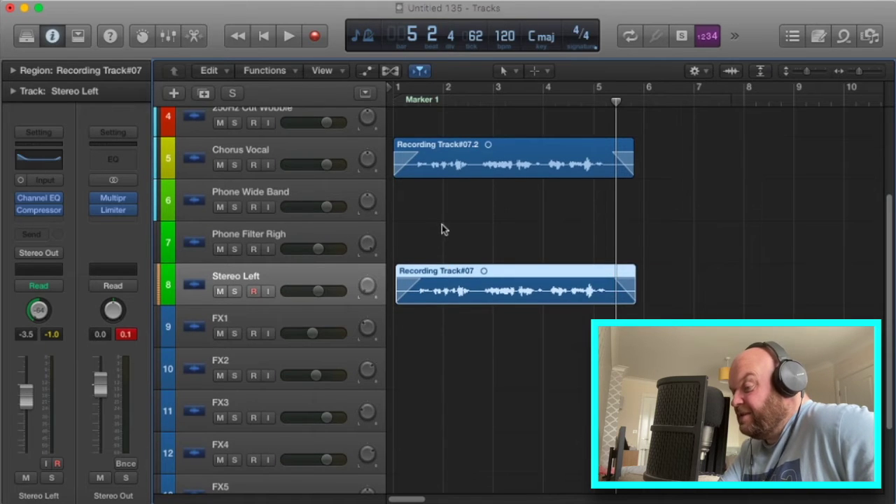
{"action": "scroll", "coordinate": [442, 228], "scroll_direction": "up", "scroll_amount": 2}
{"action": "scroll", "coordinate": [444, 226], "scroll_direction": "up", "scroll_amount": 1}
{"action": "scroll", "coordinate": [443, 226], "scroll_direction": "up", "scroll_amount": 2}
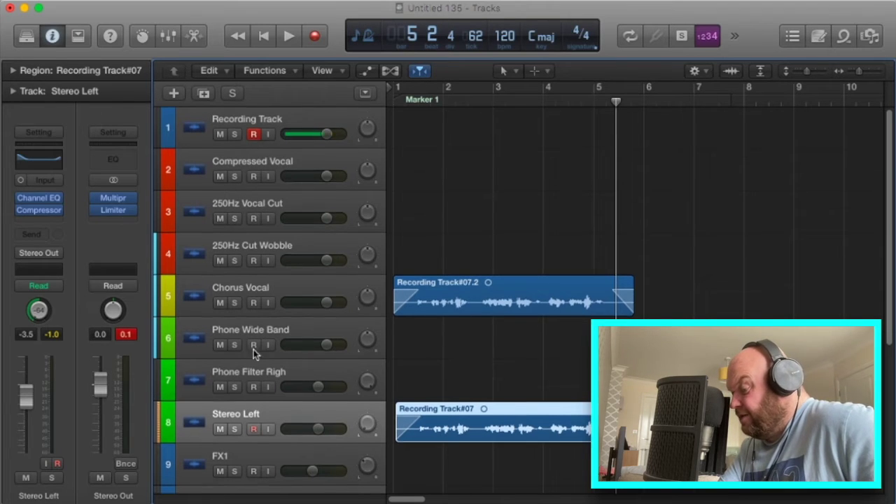
{"action": "scroll", "coordinate": [238, 396], "scroll_direction": "down", "scroll_amount": 1}
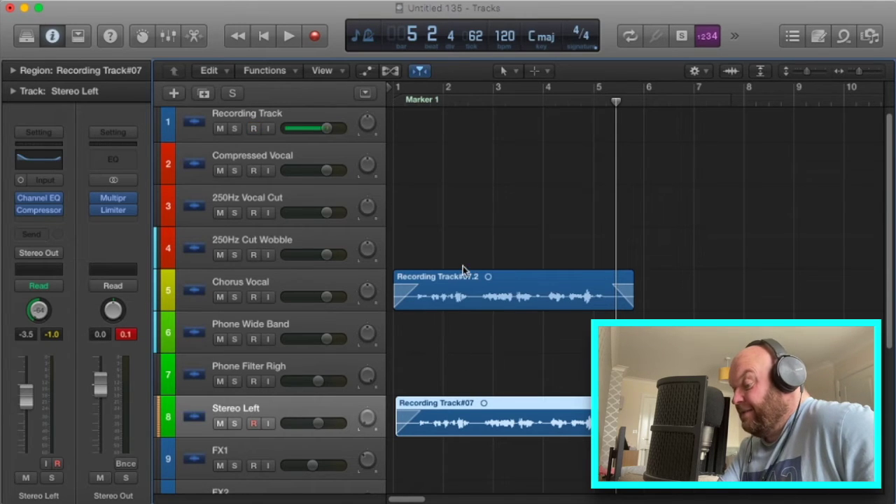
{"action": "scroll", "coordinate": [488, 277], "scroll_direction": "down", "scroll_amount": 3}
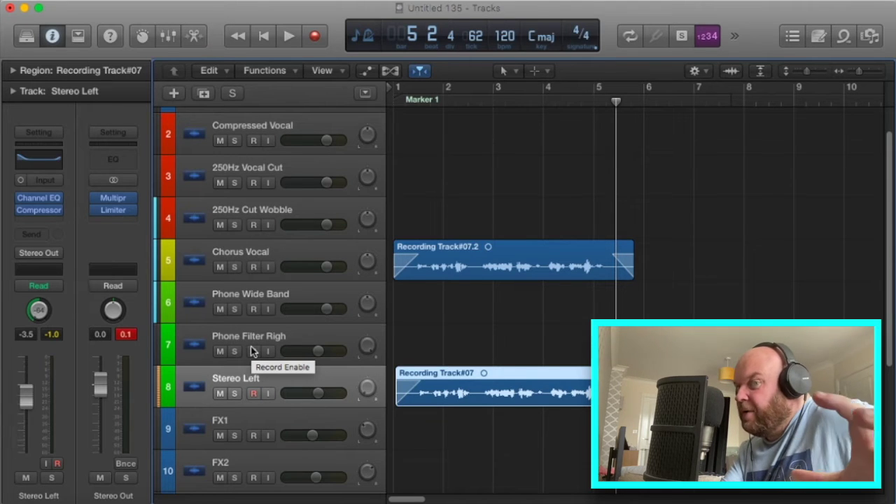
{"action": "left_click", "coordinate": [288, 325]}
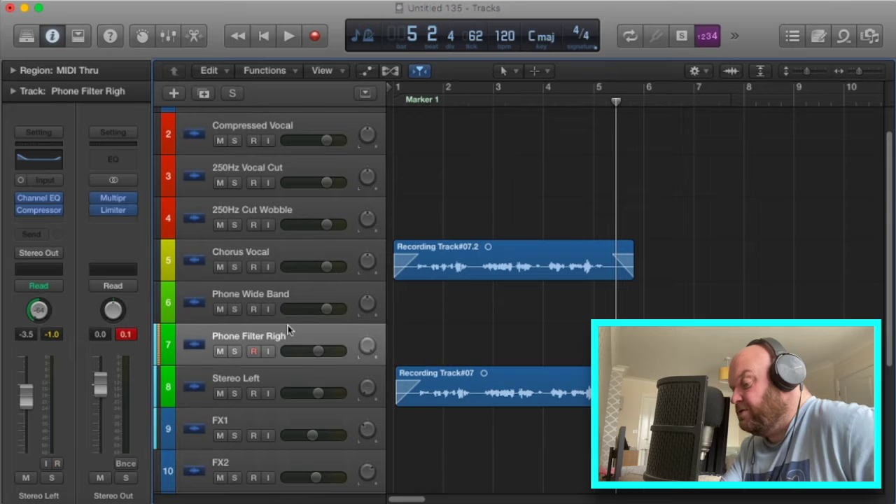
{"action": "left_click", "coordinate": [260, 380]}
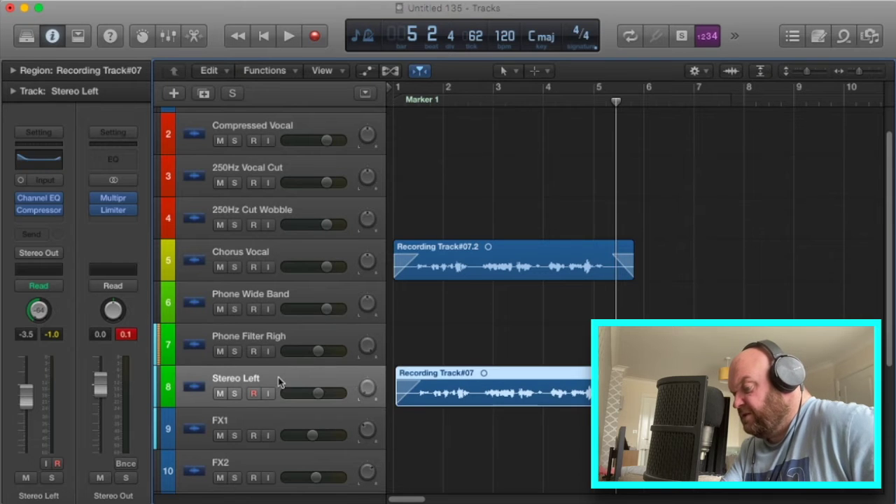
{"action": "scroll", "coordinate": [280, 380], "scroll_direction": "down", "scroll_amount": 1}
{"action": "scroll", "coordinate": [363, 375], "scroll_direction": "down", "scroll_amount": 3}
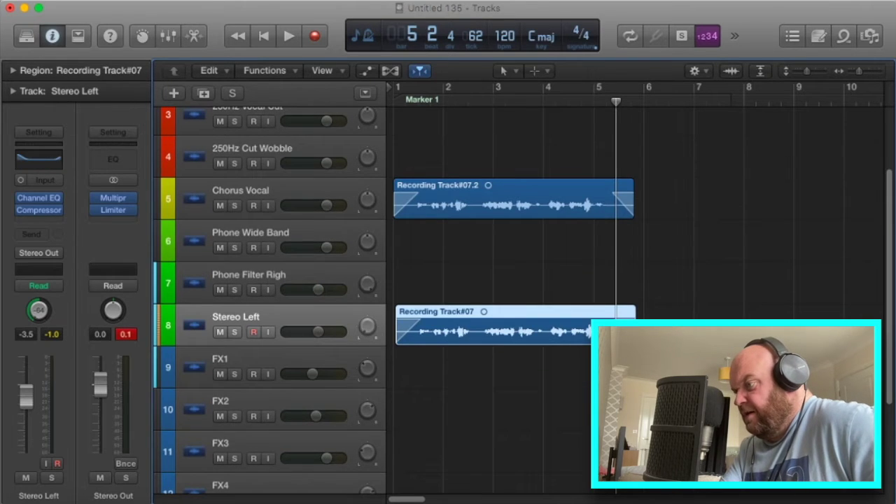
Look up the command for adding a new track with duplicate settings
{"action": "left_click", "coordinate": [134, 0]}
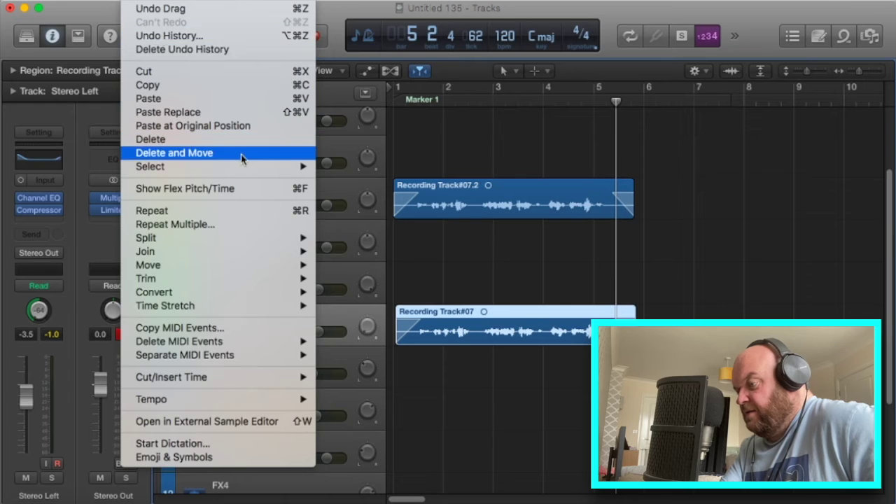
{"action": "mouse_move", "coordinate": [172, 0]}
{"action": "mouse_move", "coordinate": [213, 77]}
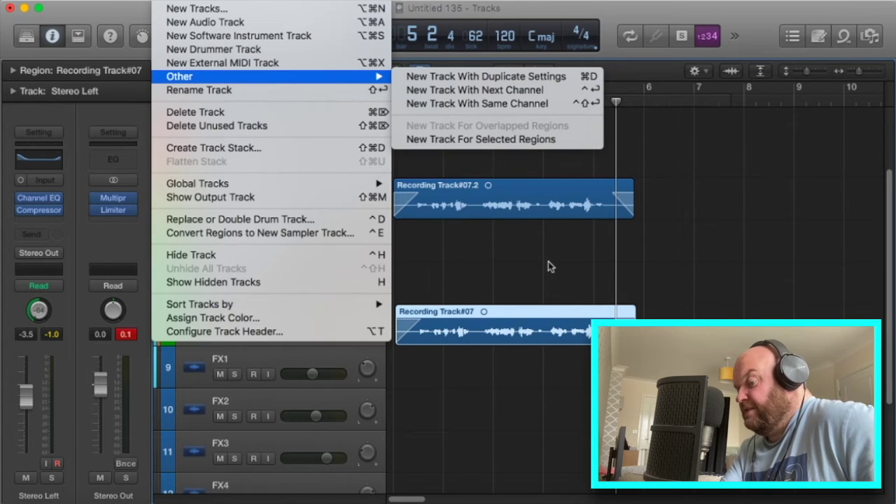
{"action": "left_click", "coordinate": [518, 277]}
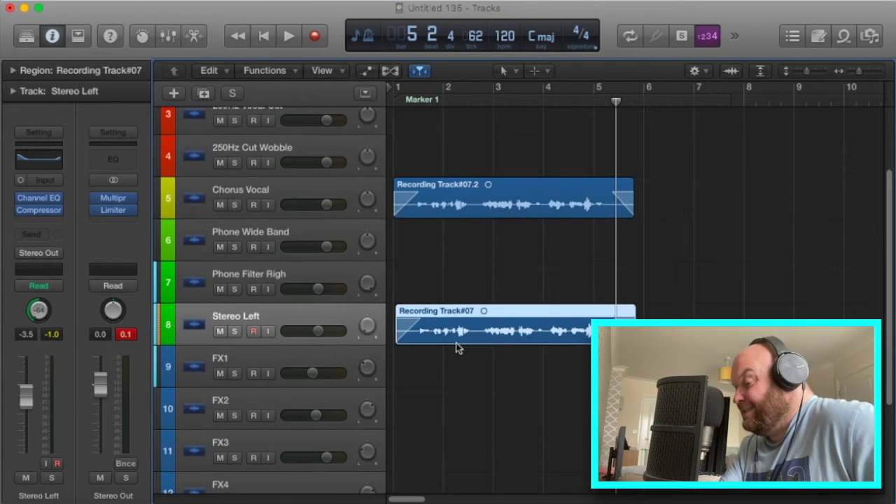
Review the panning, level and channel strip settings of the FX1 to FX5 and Music tracks
{"action": "scroll", "coordinate": [455, 346], "scroll_direction": "down", "scroll_amount": 5}
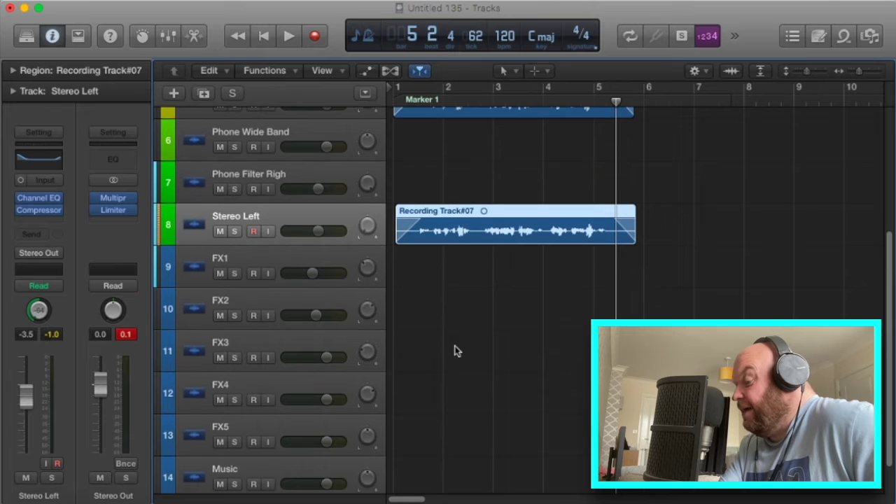
{"action": "scroll", "coordinate": [455, 350], "scroll_direction": "down", "scroll_amount": 2}
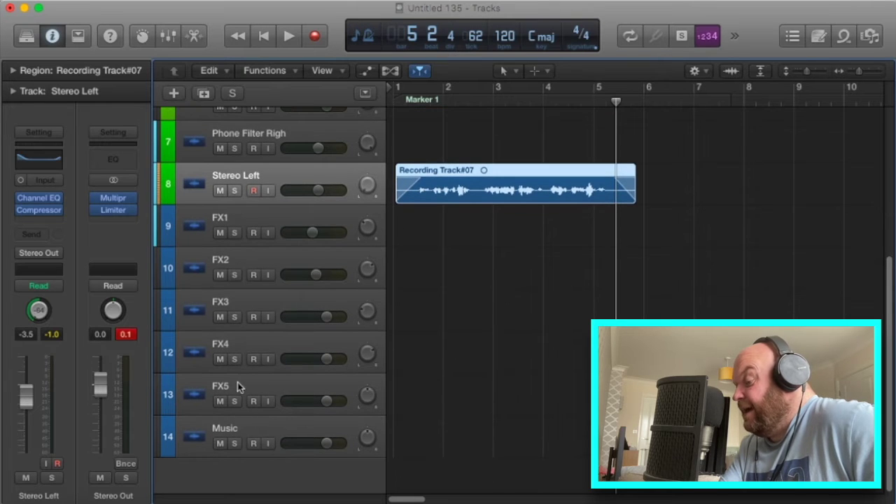
{"action": "left_click", "coordinate": [250, 219]}
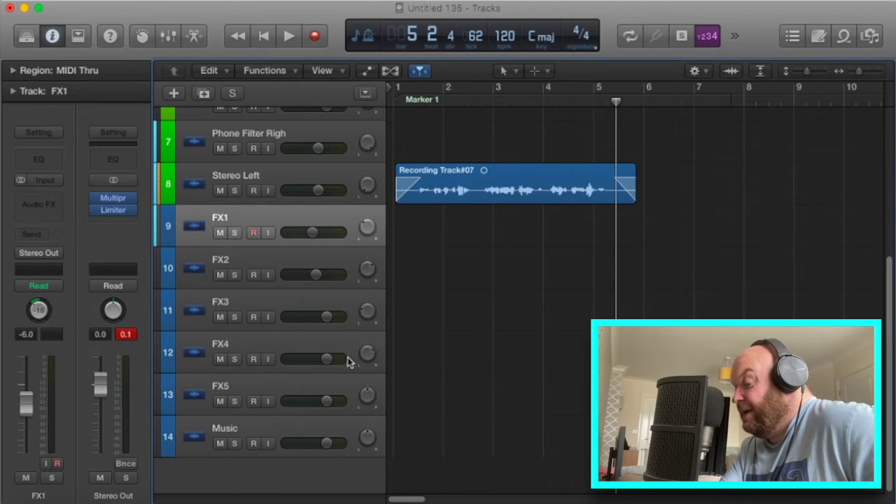
{"action": "left_click_drag", "start_coordinate": [371, 272], "coordinate": [374, 279]}
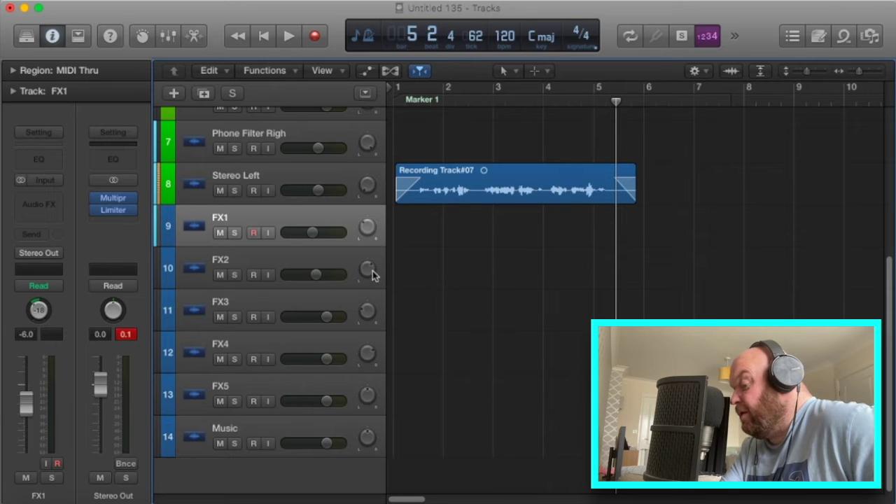
{"action": "left_click", "coordinate": [305, 429]}
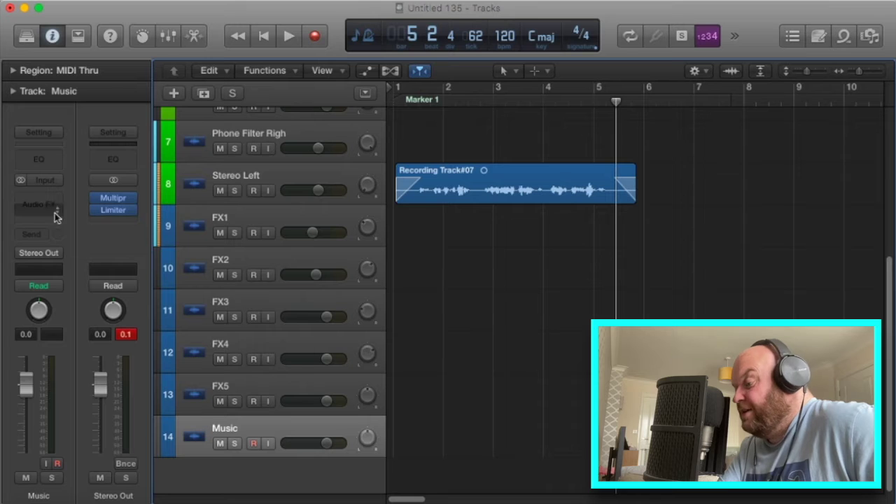
{"action": "left_click", "coordinate": [316, 218]}
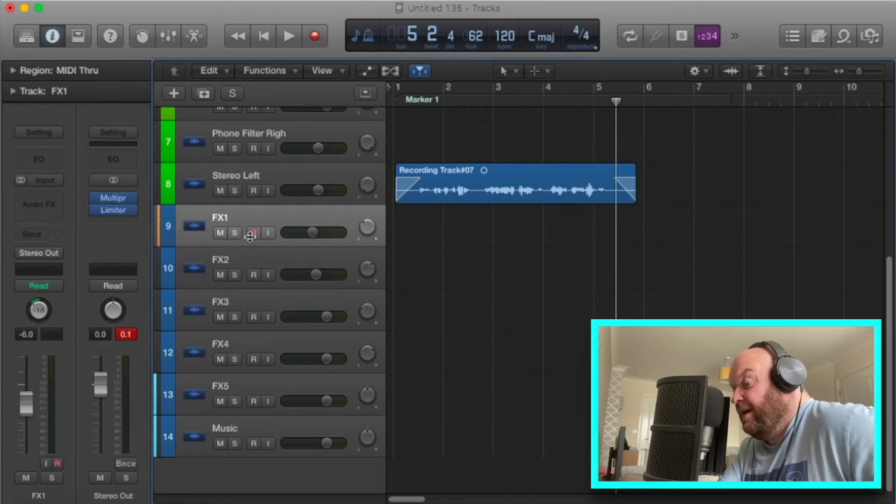
{"action": "left_click", "coordinate": [308, 261]}
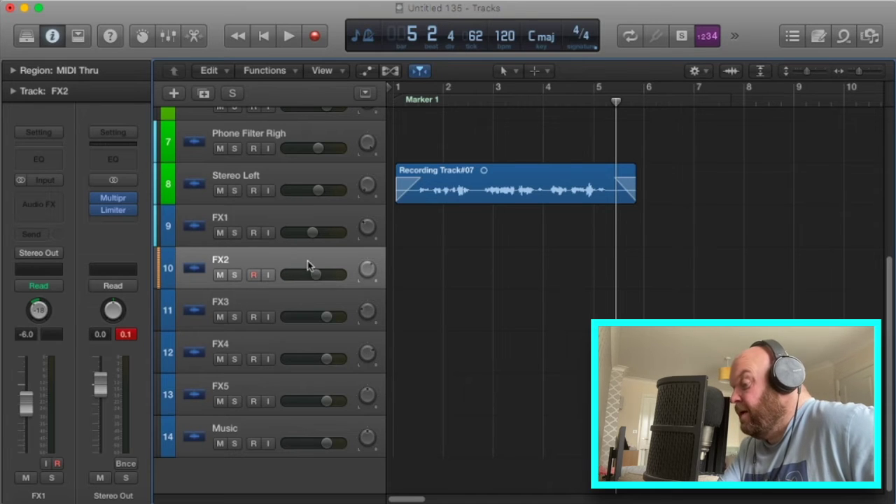
{"action": "left_click", "coordinate": [312, 298]}
{"action": "left_click", "coordinate": [302, 343]}
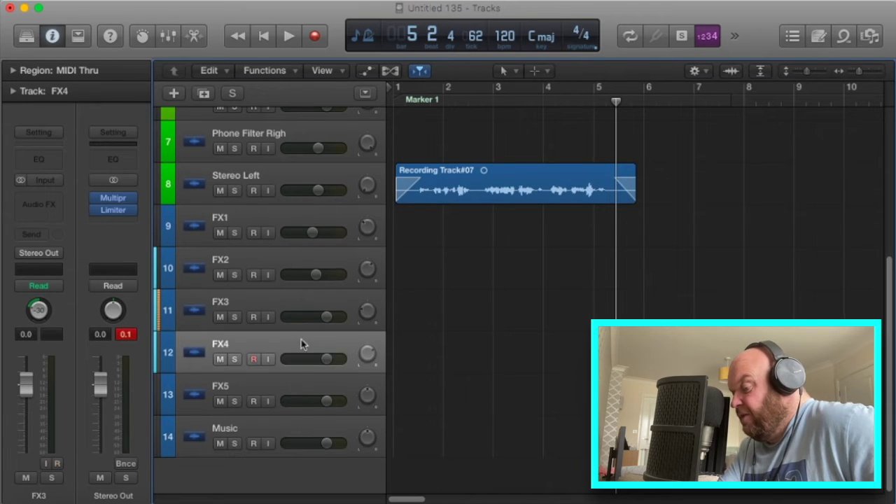
{"action": "left_click", "coordinate": [295, 396]}
{"action": "left_click", "coordinate": [279, 422]}
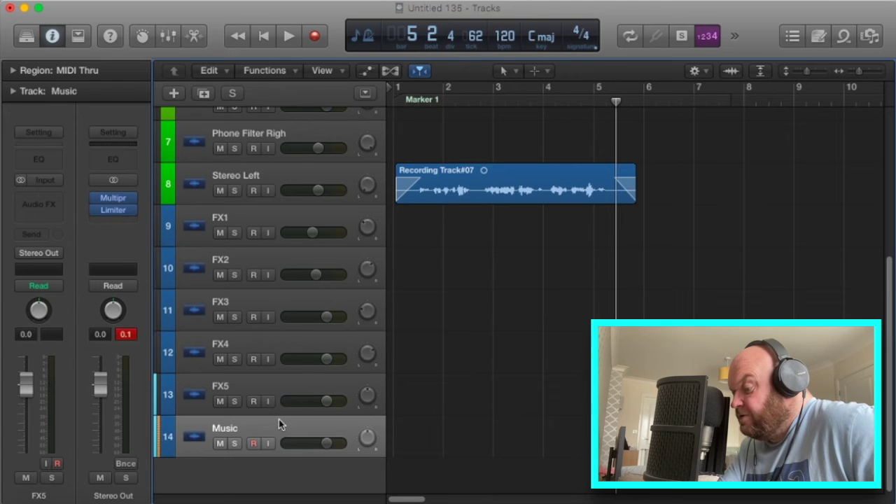
Add a send to Bus 1 (Echo) on the Stereo Left track at about -17.2 dB and return the playhead to the project start
{"action": "scroll", "coordinate": [306, 226], "scroll_direction": "up", "scroll_amount": 4}
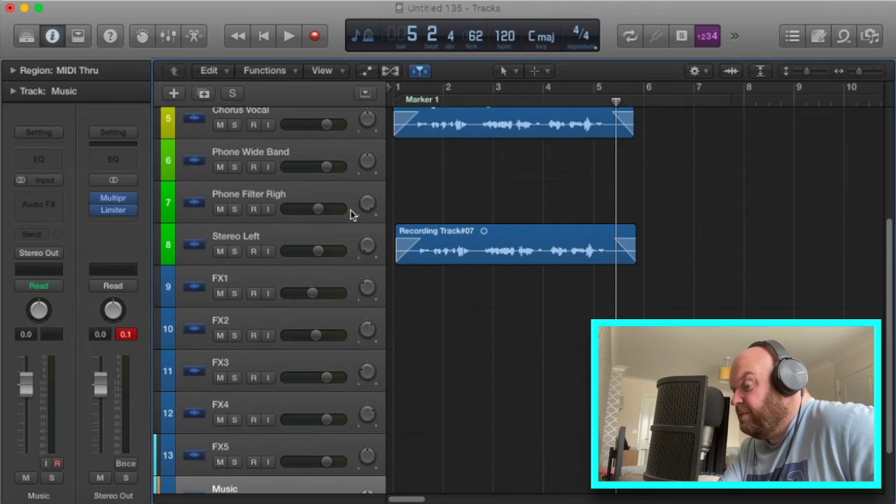
{"action": "scroll", "coordinate": [387, 244], "scroll_direction": "up", "scroll_amount": 2}
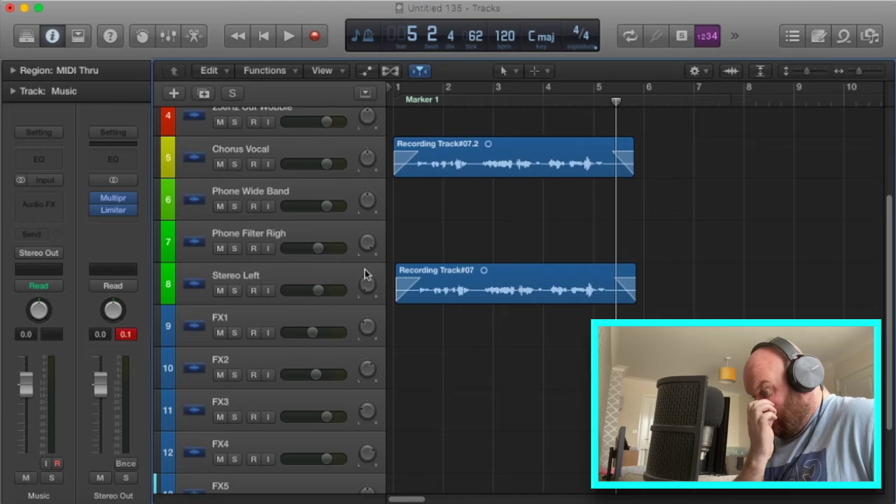
{"action": "left_click", "coordinate": [226, 267]}
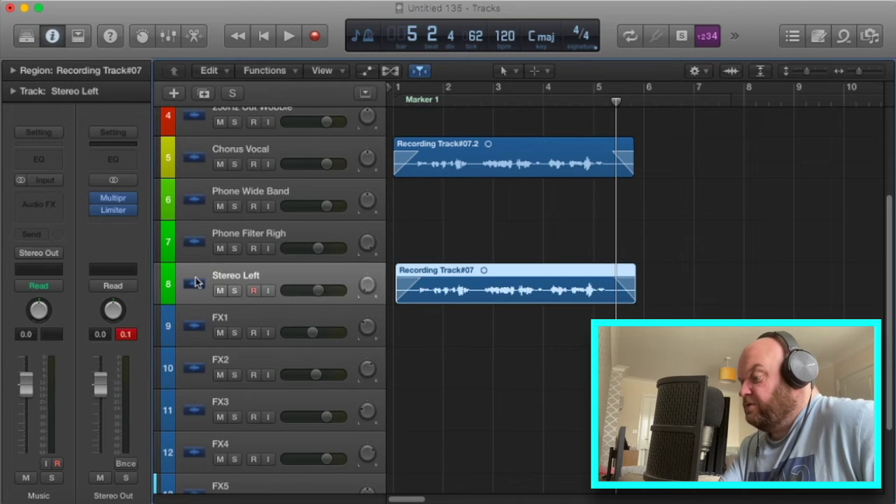
{"action": "left_click", "coordinate": [41, 232]}
{"action": "mouse_move", "coordinate": [57, 303]}
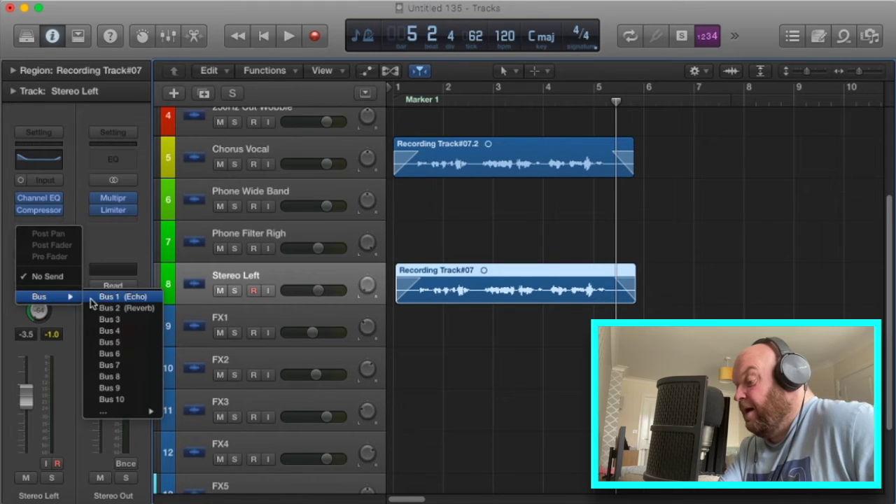
{"action": "left_click", "coordinate": [142, 299]}
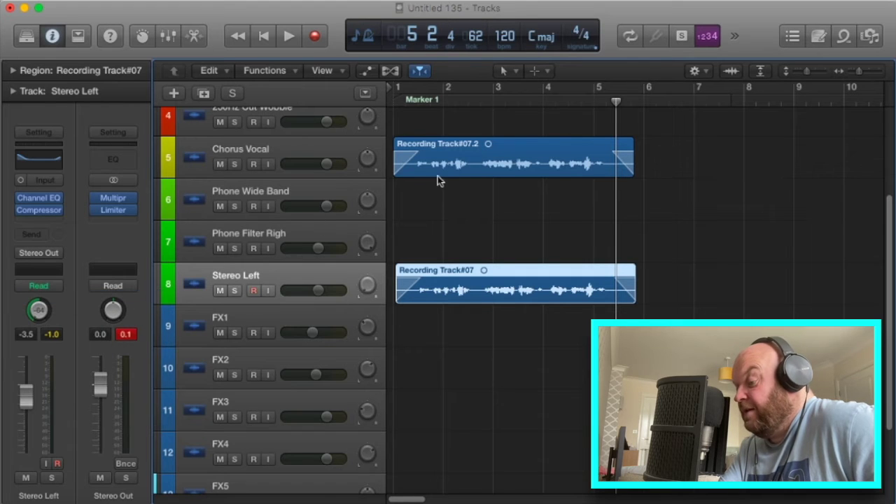
{"action": "left_click_drag", "start_coordinate": [616, 101], "coordinate": [418, 101]}
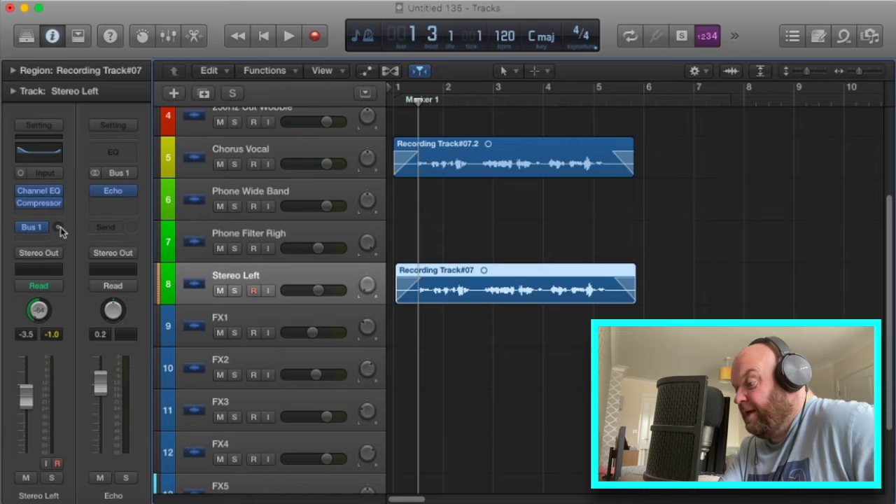
{"action": "left_click_drag", "start_coordinate": [58, 231], "coordinate": [58, 225]}
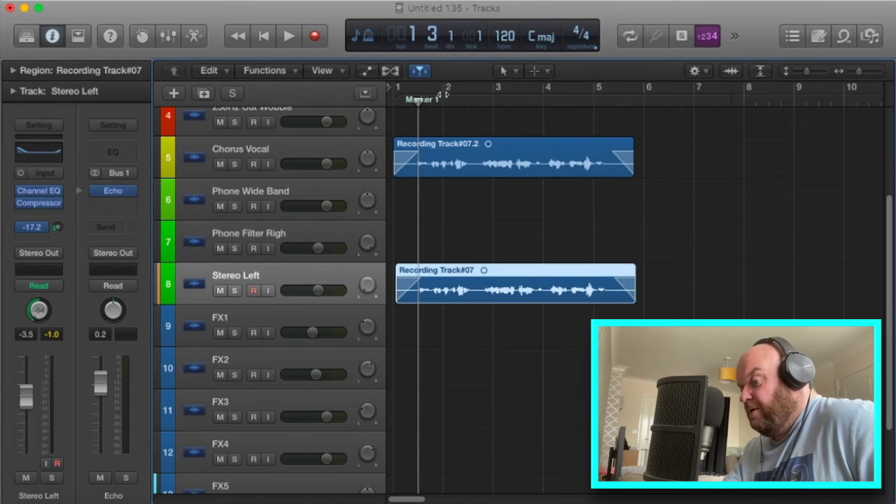
{"action": "left_click", "coordinate": [392, 99]}
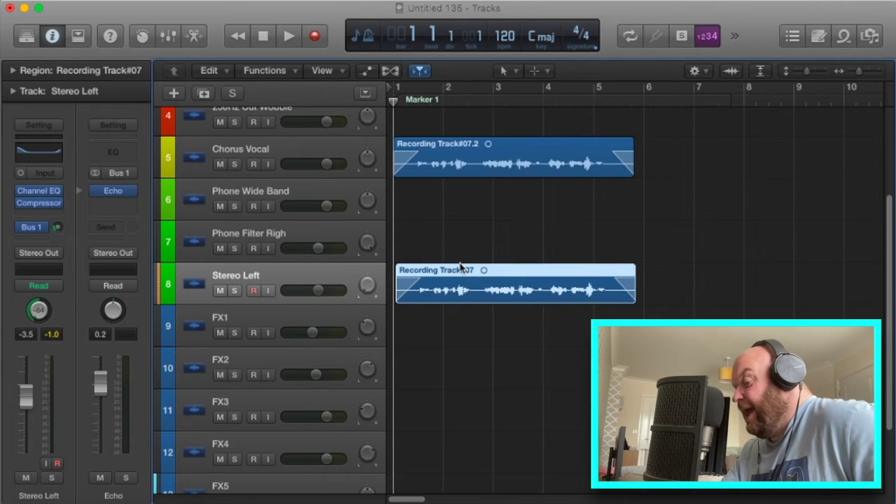
Play the project from the start to audition the echo send on the Stereo Left track
{"action": "key", "text": "space"}
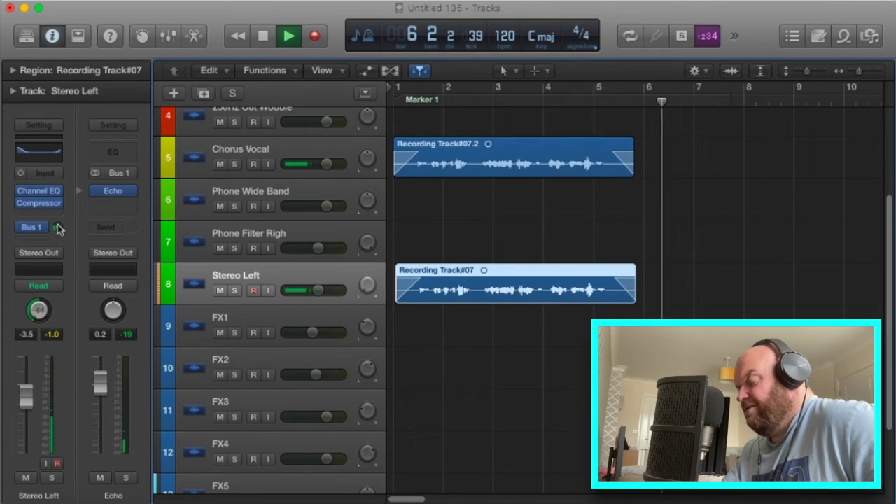
{"action": "key", "text": "space"}
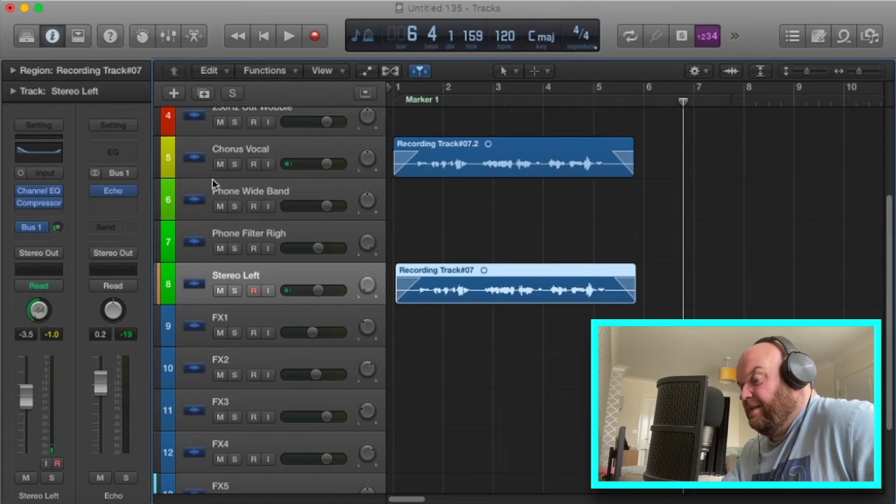
Add a send to Bus 2 (Reverb) on the Chorus Vocal track at about -5.7 dB
{"action": "left_click", "coordinate": [233, 149]}
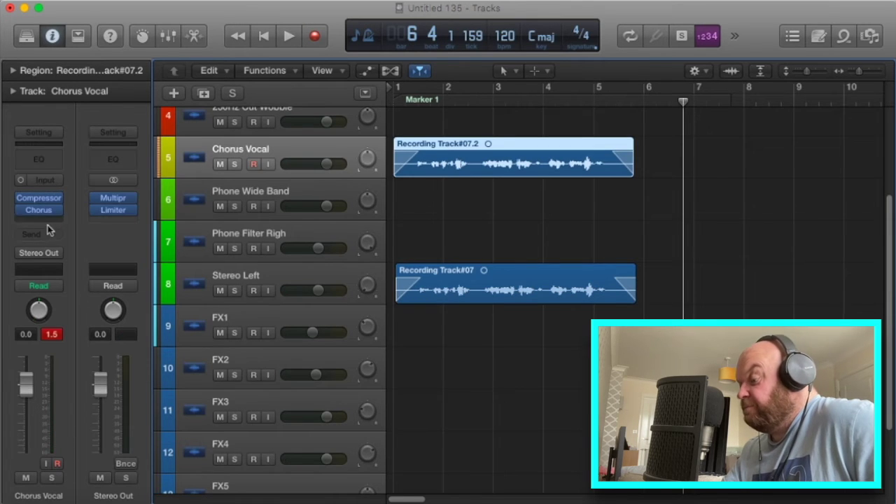
{"action": "left_click", "coordinate": [41, 235]}
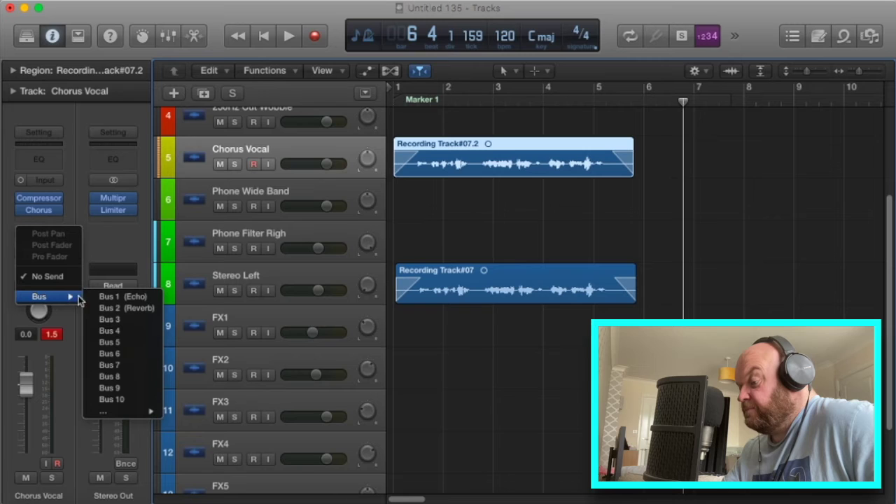
{"action": "left_click", "coordinate": [110, 308]}
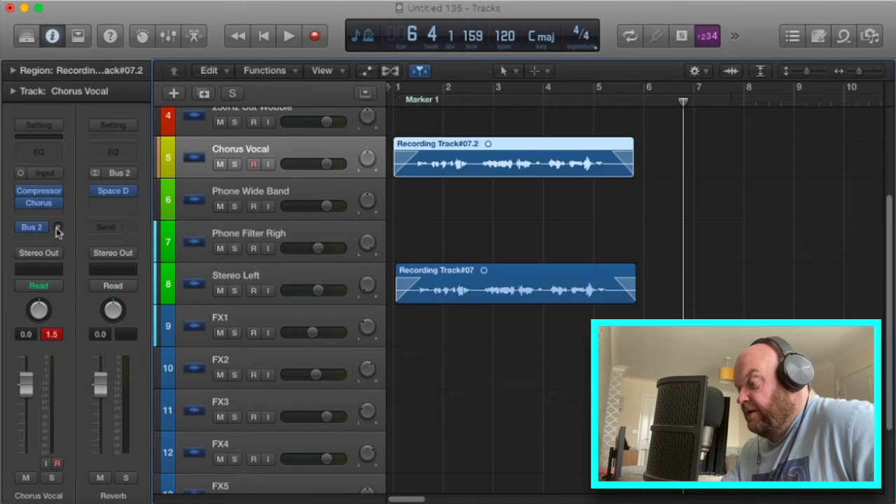
{"action": "left_click_drag", "start_coordinate": [60, 230], "coordinate": [59, 224]}
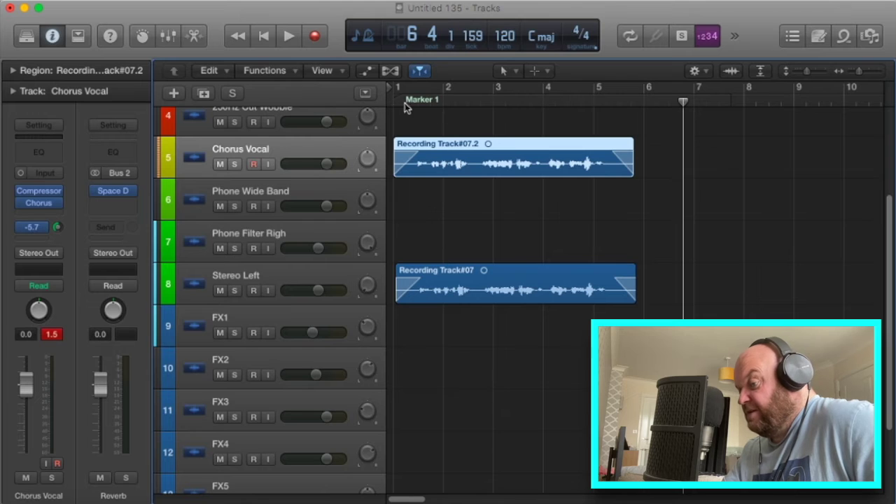
Play the project from the start and fine-tune the Chorus Vocal reverb send level while listening
{"action": "key", "text": "Return"}
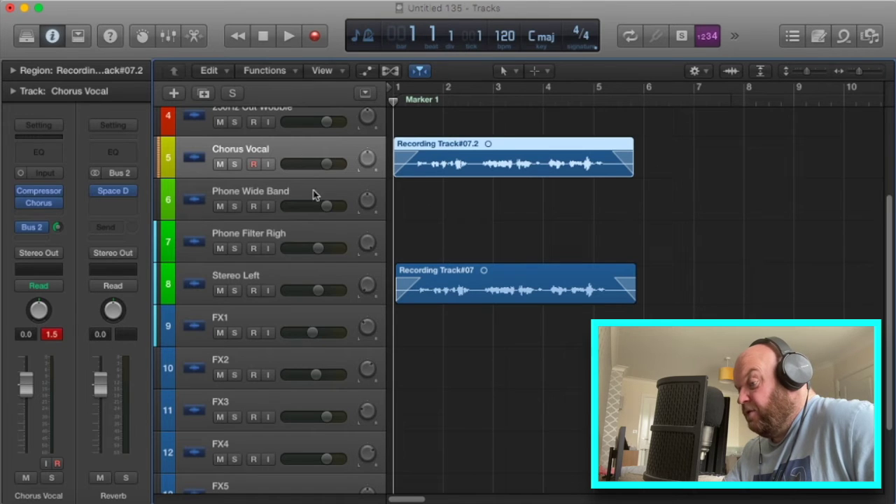
{"action": "key", "text": "space"}
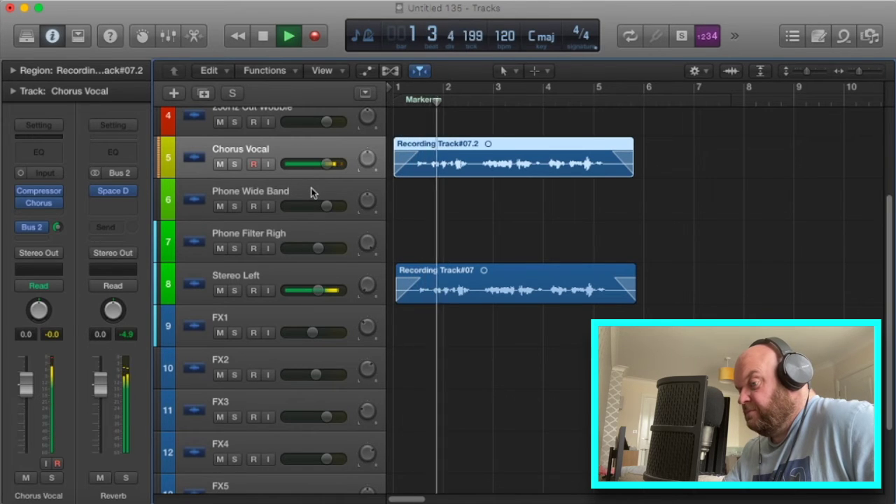
{"action": "left_click_drag", "start_coordinate": [58, 227], "coordinate": [61, 225]}
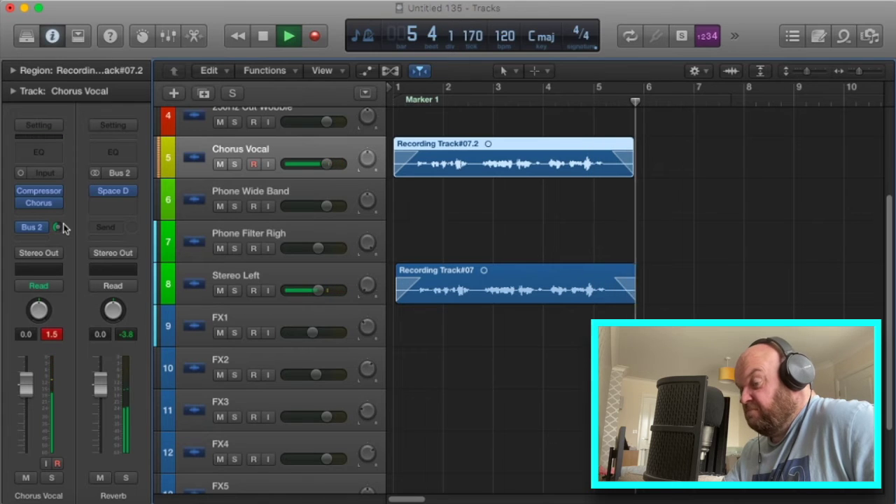
{"action": "key", "text": "space"}
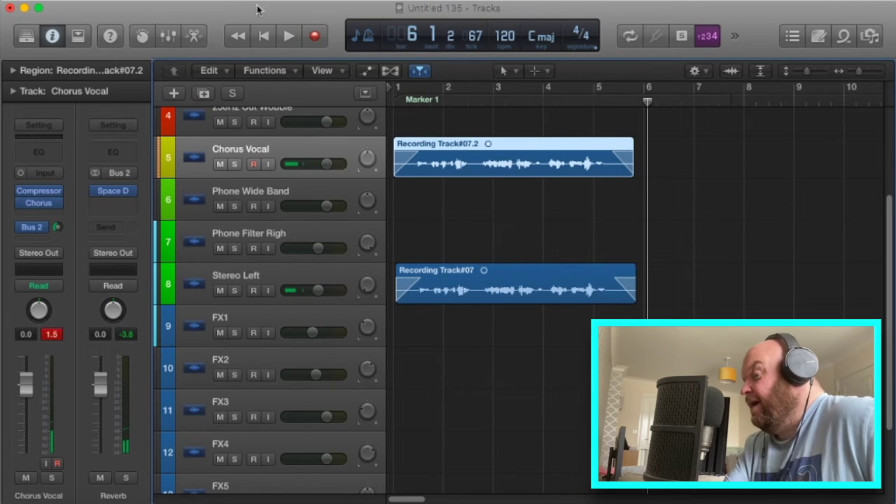
Show the mixer and review the inserts, sends, panning and levels of the Phone Filter, Stereo Left and FX channels
{"action": "left_click", "coordinate": [308, 0]}
{"action": "mouse_move", "coordinate": [332, 0]}
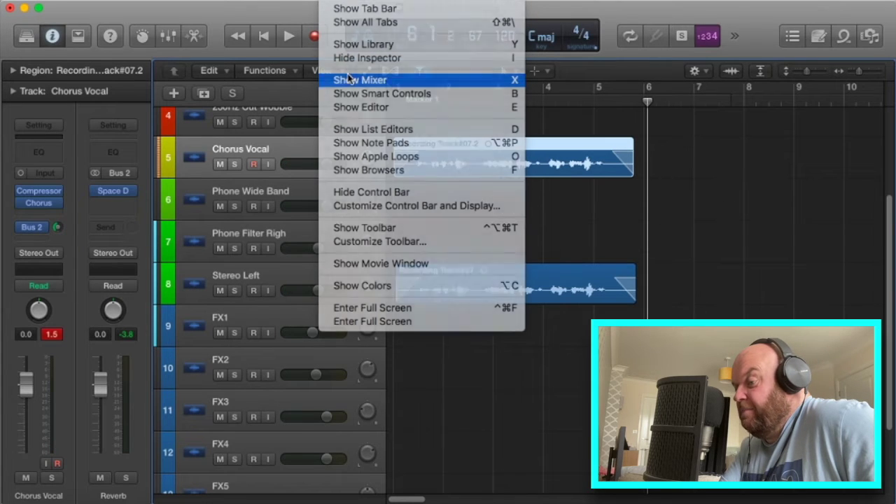
{"action": "key", "text": "Escape"}
{"action": "key", "text": "x"}
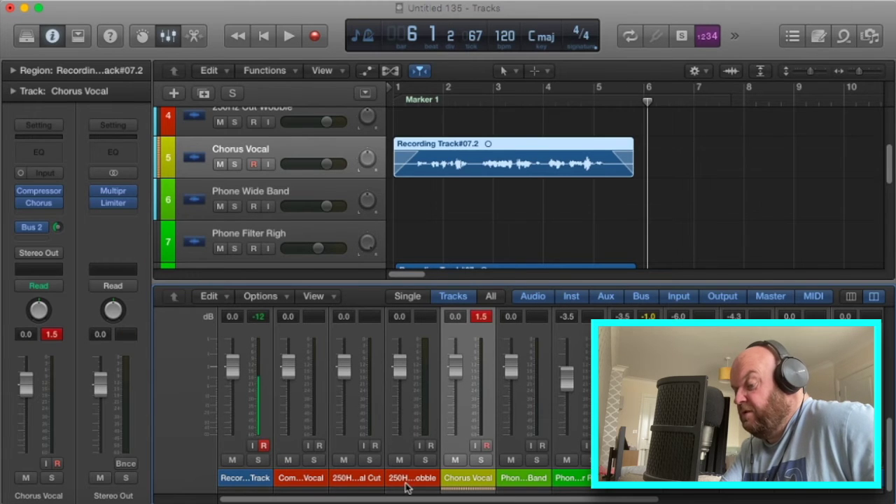
{"action": "left_click_drag", "start_coordinate": [460, 500], "coordinate": [742, 500]}
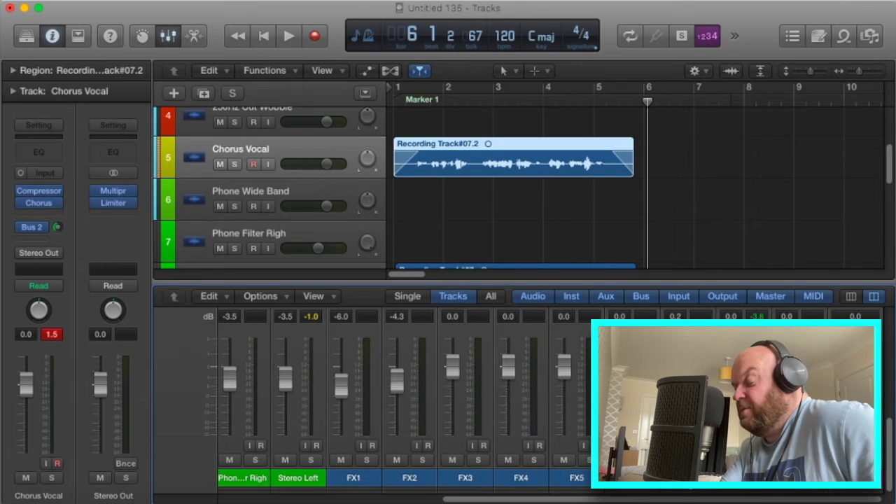
{"action": "scroll", "coordinate": [392, 392], "scroll_direction": "up", "scroll_amount": 10}
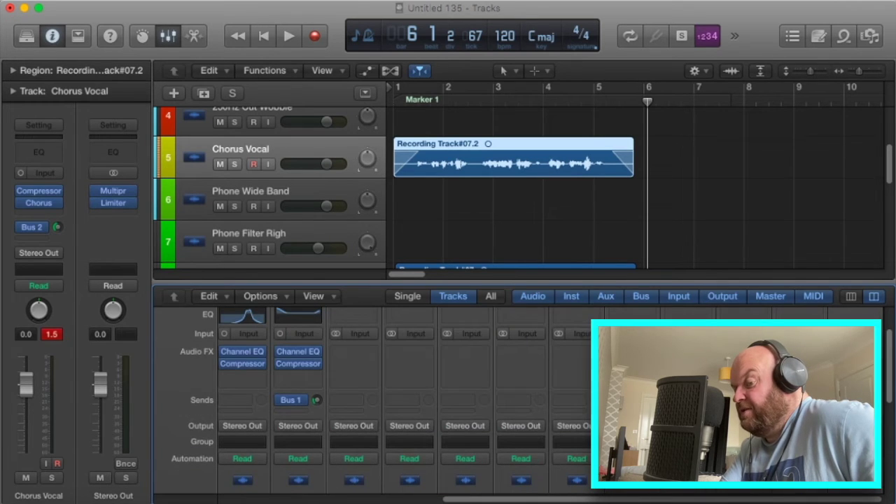
{"action": "scroll", "coordinate": [378, 399], "scroll_direction": "down", "scroll_amount": 10}
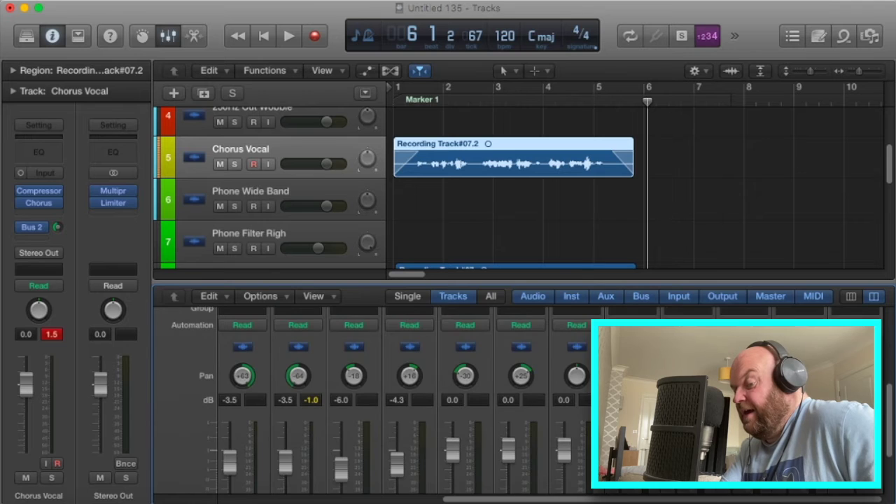
{"action": "scroll", "coordinate": [392, 399], "scroll_direction": "up", "scroll_amount": 10}
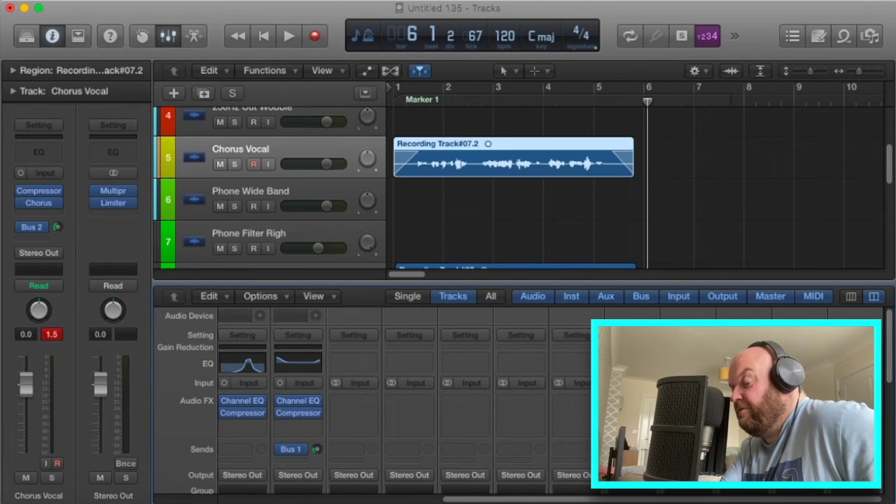
Examine the Echo plug-in's time, repeat, color, dry and wet settings and its preset list, and close its window
{"action": "key", "text": "v"}
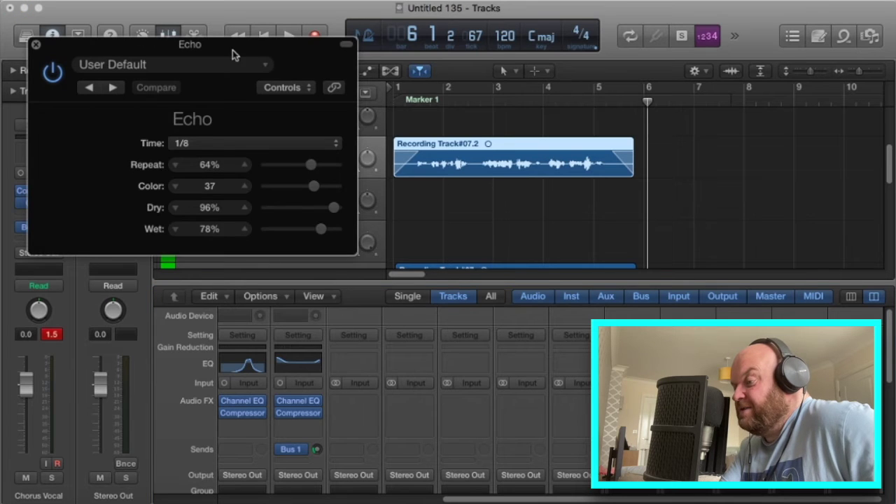
{"action": "left_click_drag", "start_coordinate": [223, 46], "coordinate": [473, 81]}
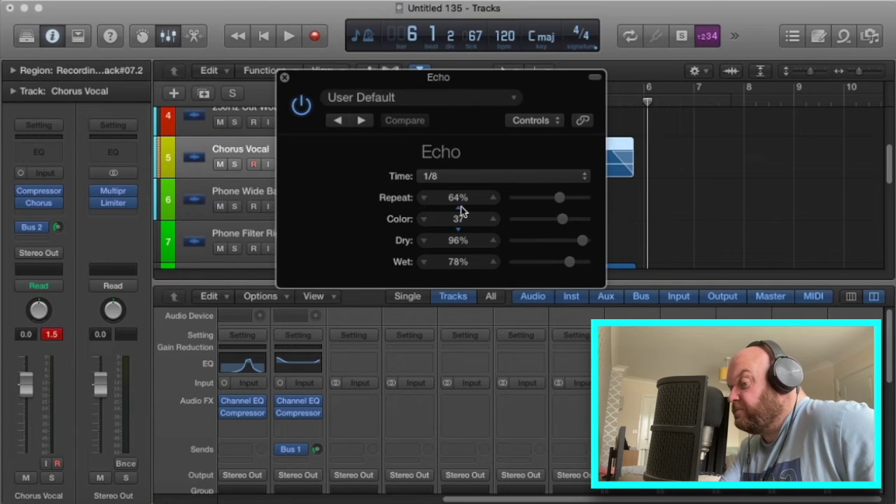
{"action": "left_click", "coordinate": [404, 99]}
{"action": "left_click", "coordinate": [404, 99]}
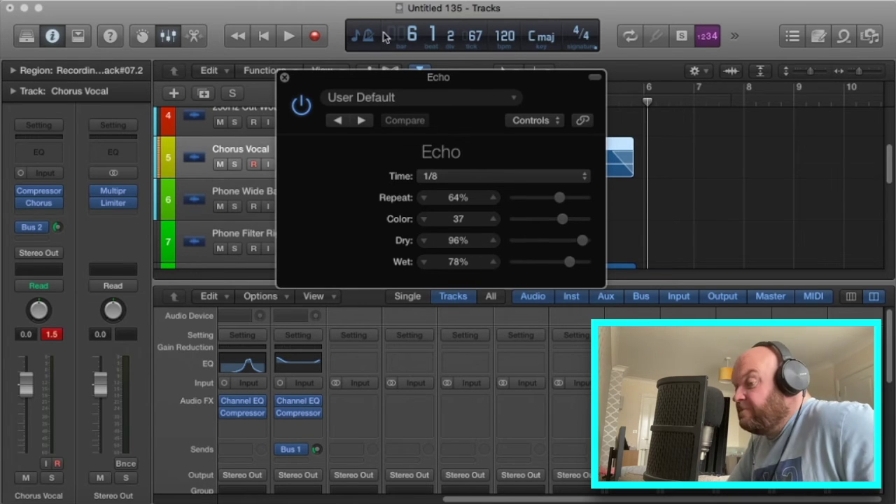
{"action": "left_click", "coordinate": [285, 77]}
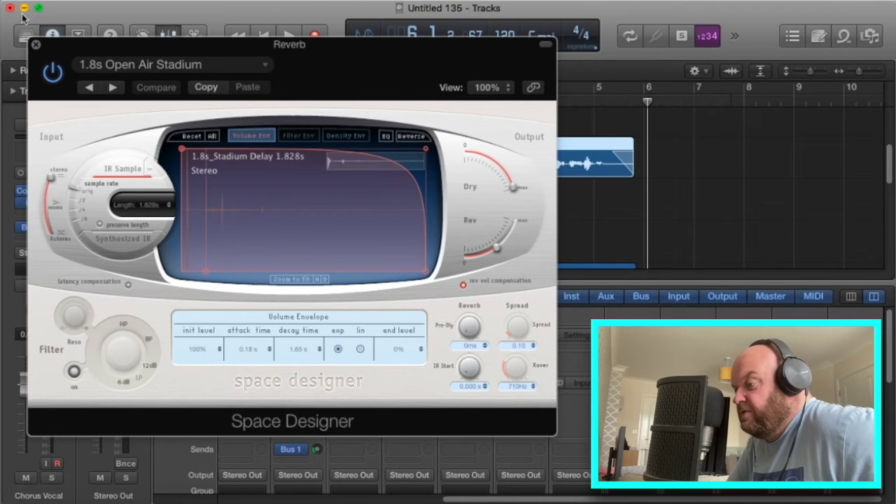
Examine the Space Designer reverb settings and the Limiter on the Stereo Out channel, closing each plug-in window
{"action": "left_click_drag", "start_coordinate": [156, 41], "coordinate": [315, 40]}
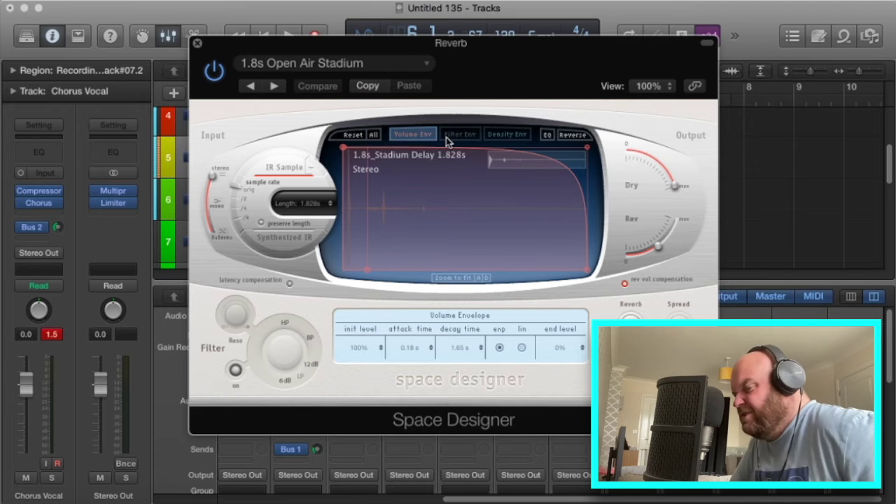
{"action": "left_click", "coordinate": [198, 44]}
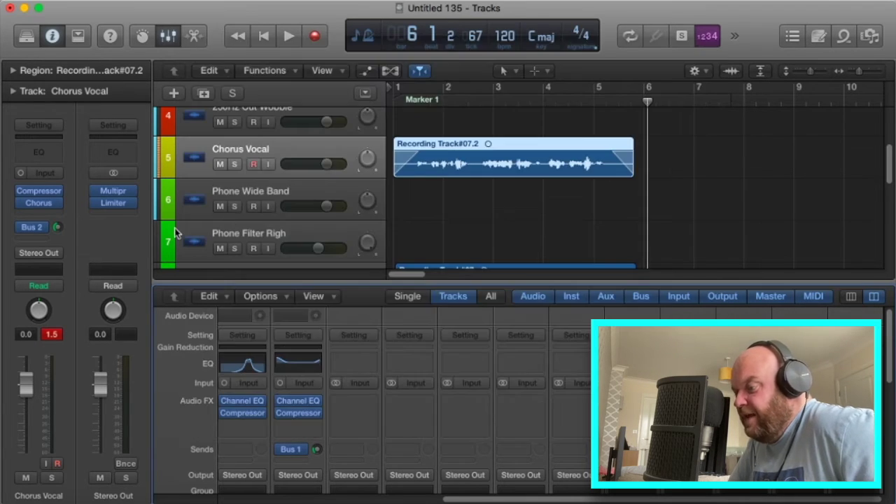
{"action": "left_click", "coordinate": [113, 203]}
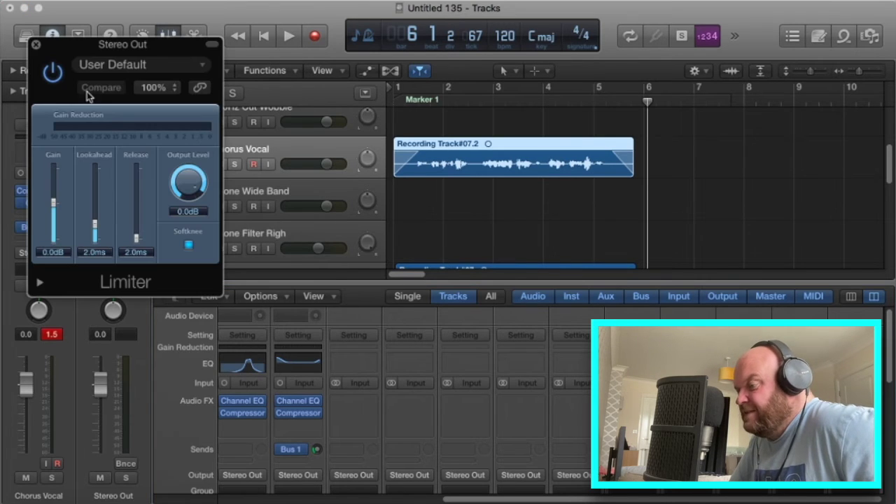
{"action": "left_click", "coordinate": [36, 44]}
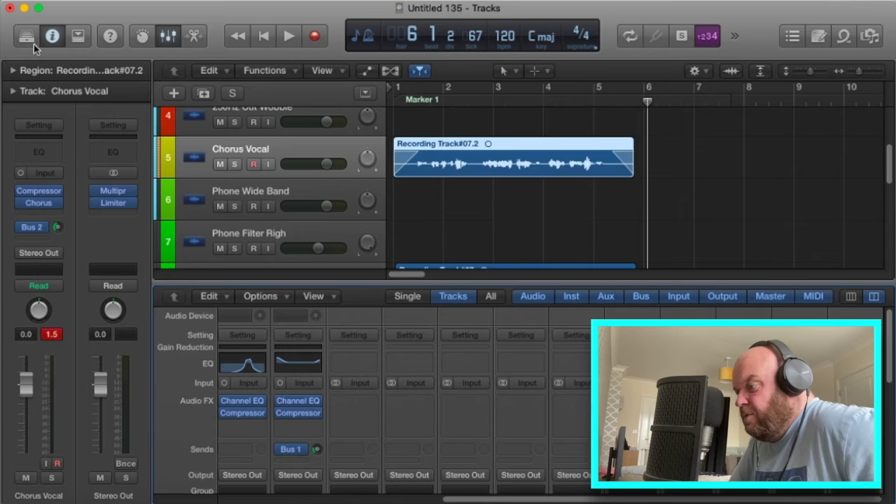
Play the project from the start to check the Stereo Out level, resetting its clip indicator during playback
{"action": "mouse_move", "coordinate": [100, 191]}
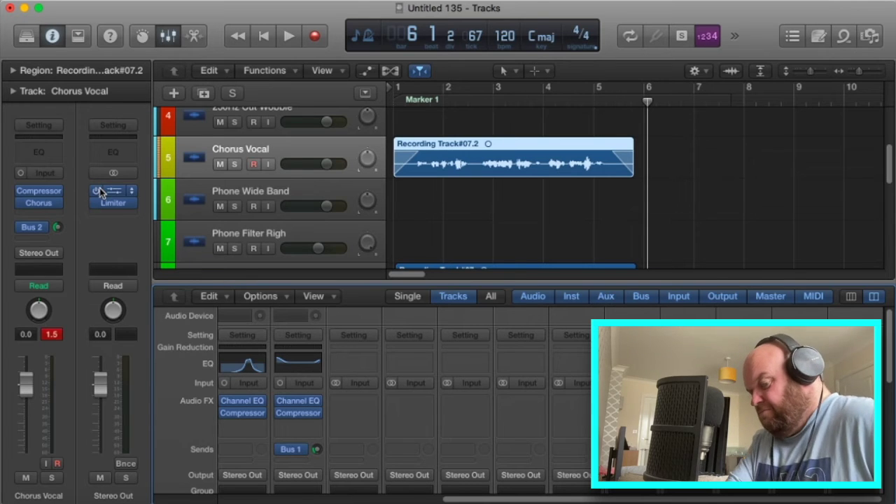
{"action": "key", "text": "Return"}
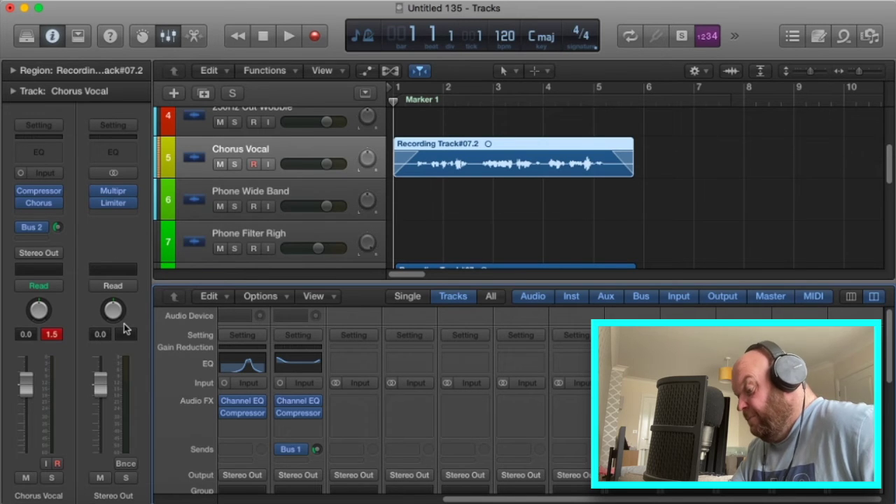
{"action": "key", "text": "space"}
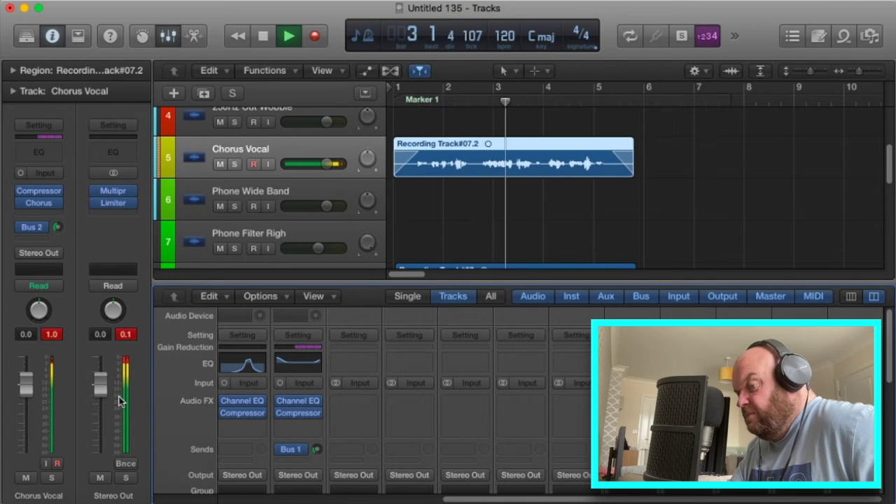
{"action": "left_click", "coordinate": [126, 335]}
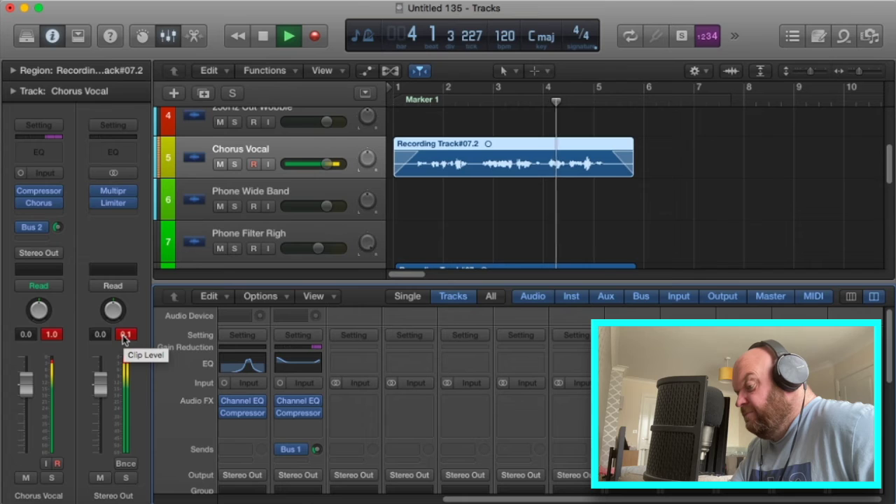
{"action": "key", "text": "space"}
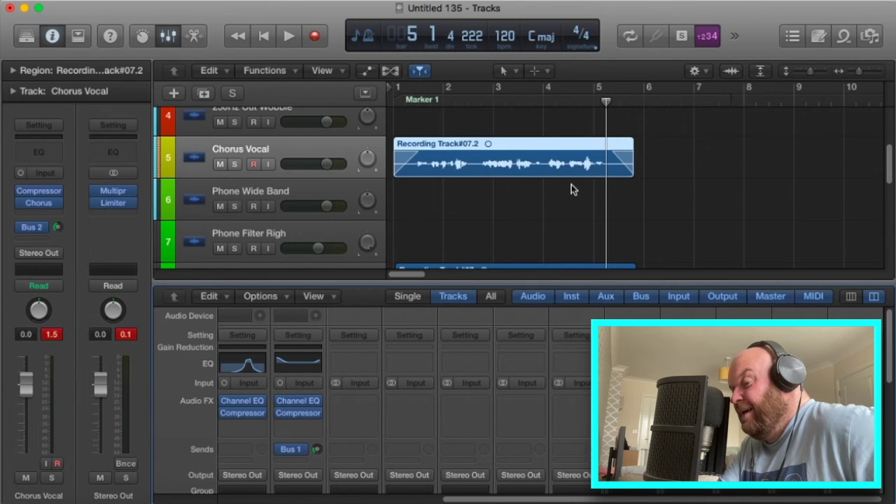
Open the Multipressor on the Stereo Out channel and examine its four frequency bands and crossover points
{"action": "scroll", "coordinate": [571, 185], "scroll_direction": "down", "scroll_amount": 8}
{"action": "scroll", "coordinate": [564, 192], "scroll_direction": "down", "scroll_amount": 3}
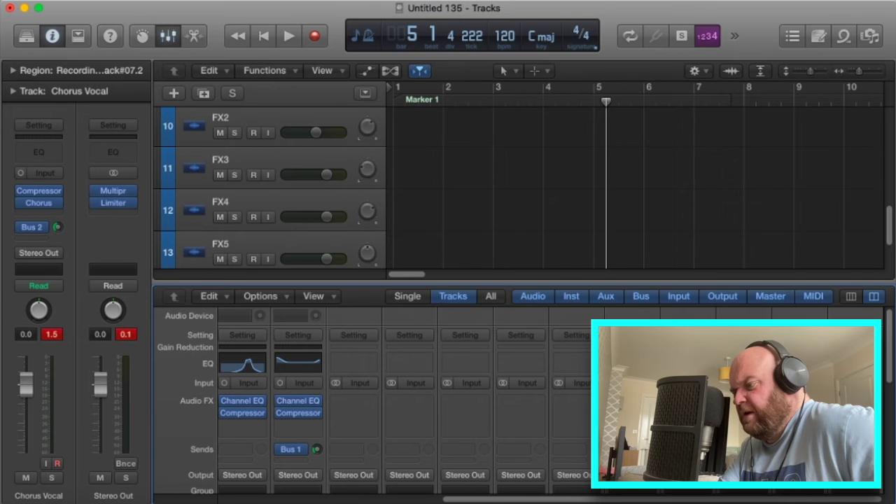
{"action": "mouse_move", "coordinate": [117, 204]}
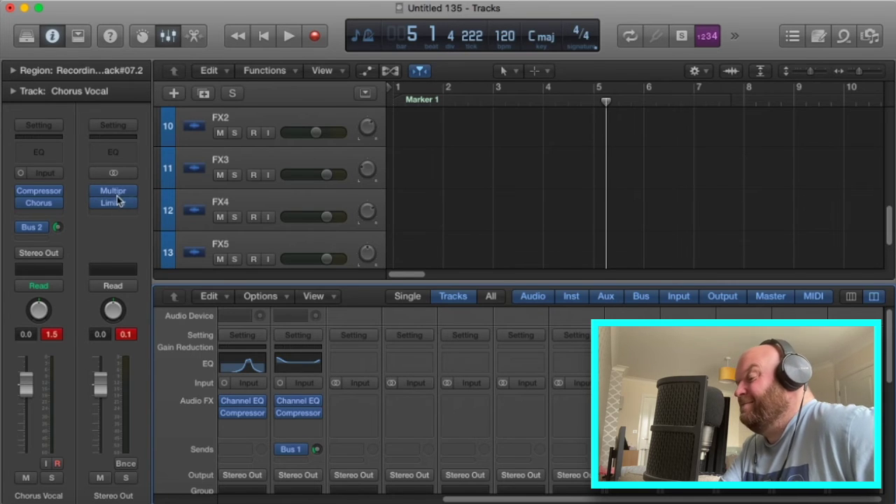
{"action": "left_click", "coordinate": [117, 191]}
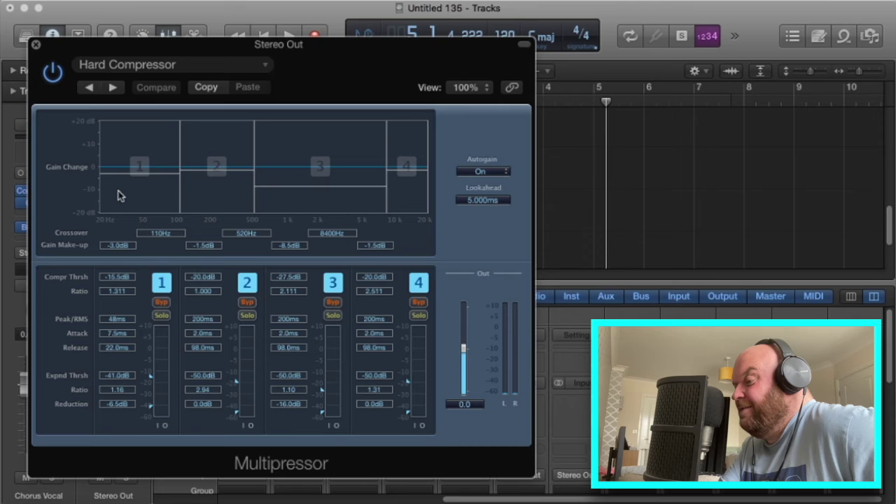
{"action": "left_click_drag", "start_coordinate": [133, 39], "coordinate": [269, 28]}
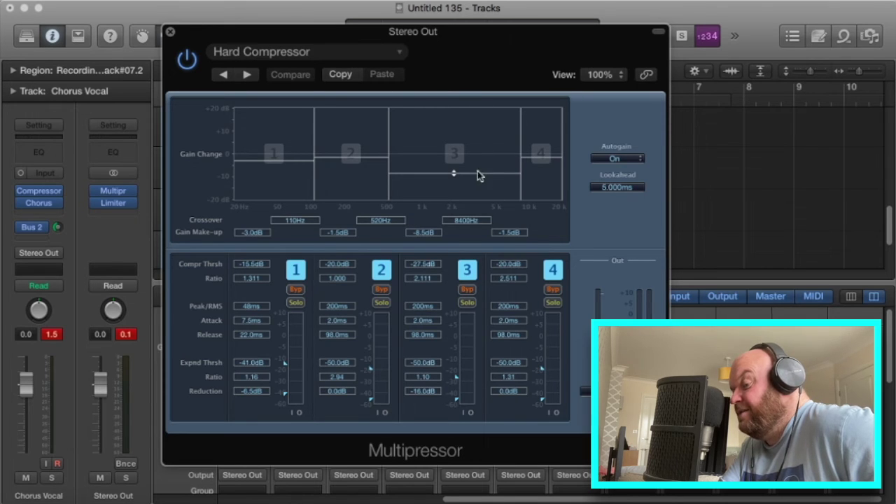
{"action": "left_click_drag", "start_coordinate": [521, 151], "coordinate": [522, 153]}
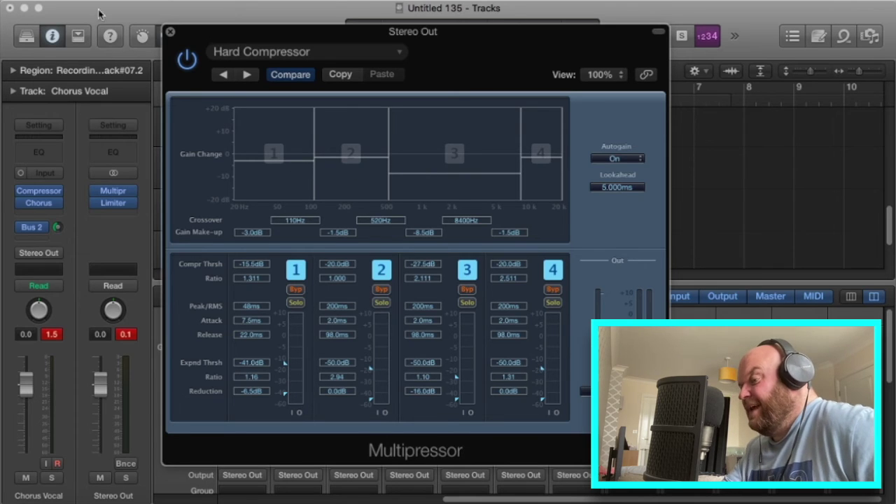
Compare playback with the Stereo Out Multipressor bypassed and re-enabled, stop playback, and close the plug-in window
{"action": "left_click", "coordinate": [187, 61]}
{"action": "key", "text": "space"}
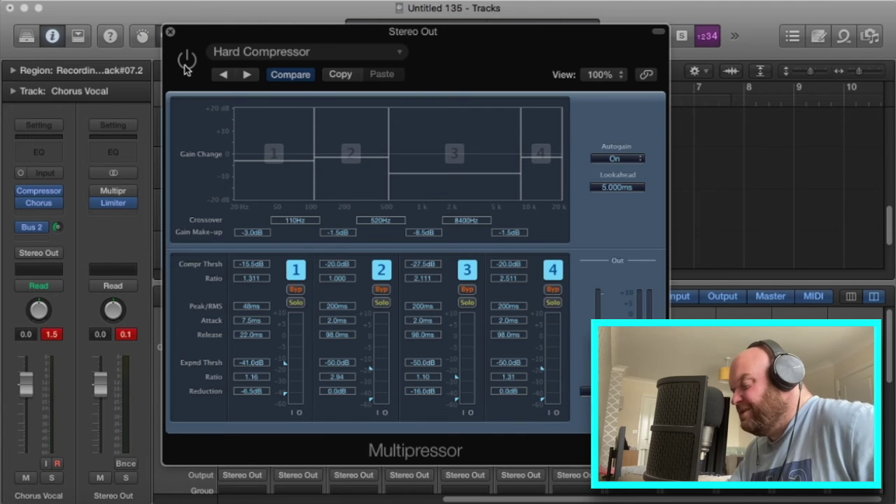
{"action": "left_click", "coordinate": [187, 61]}
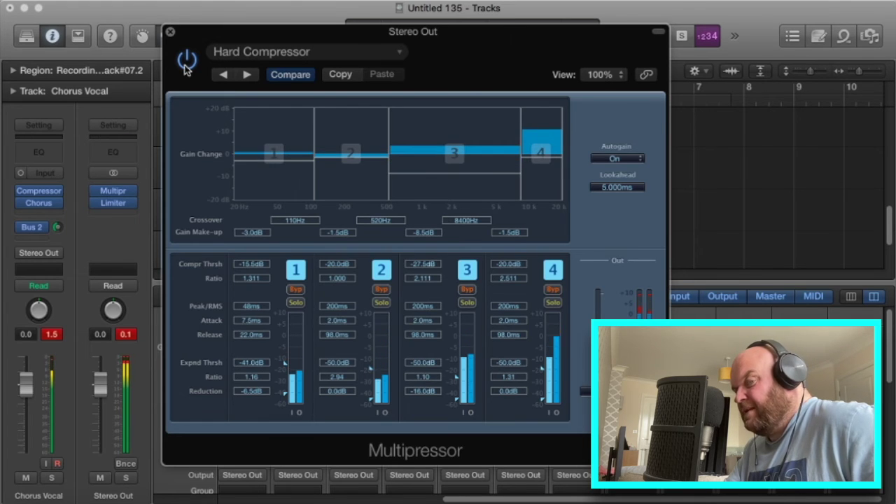
{"action": "key", "text": "space"}
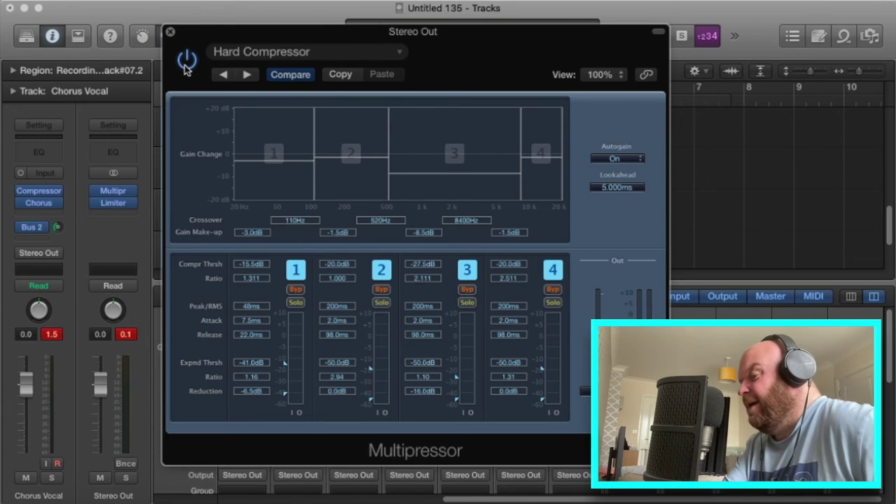
{"action": "left_click", "coordinate": [170, 32]}
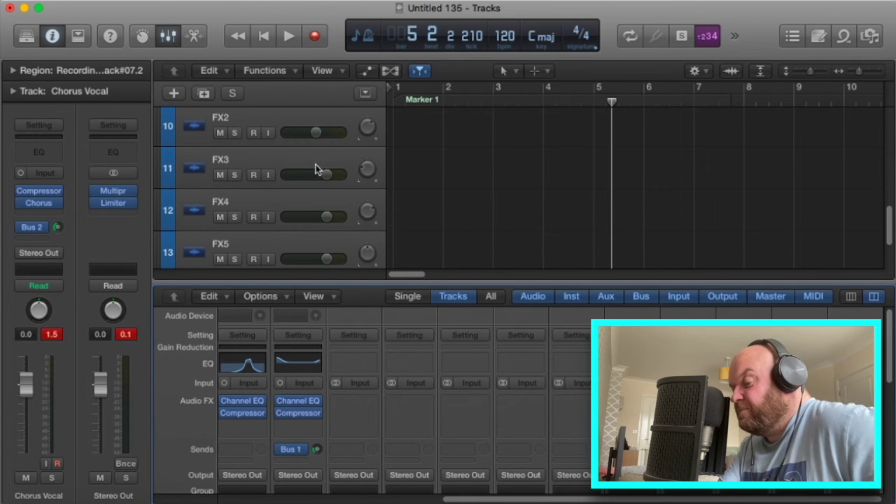
Examine the vocal tracks' mixer channel strips, from their effects and sends down to the pan and volume controls
{"action": "scroll", "coordinate": [316, 165], "scroll_direction": "up", "scroll_amount": 3}
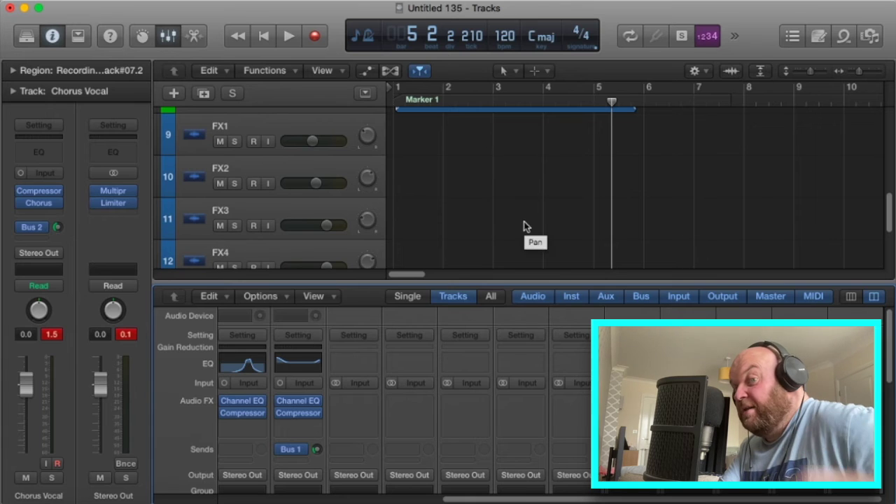
{"action": "scroll", "coordinate": [371, 399], "scroll_direction": "down", "scroll_amount": 2}
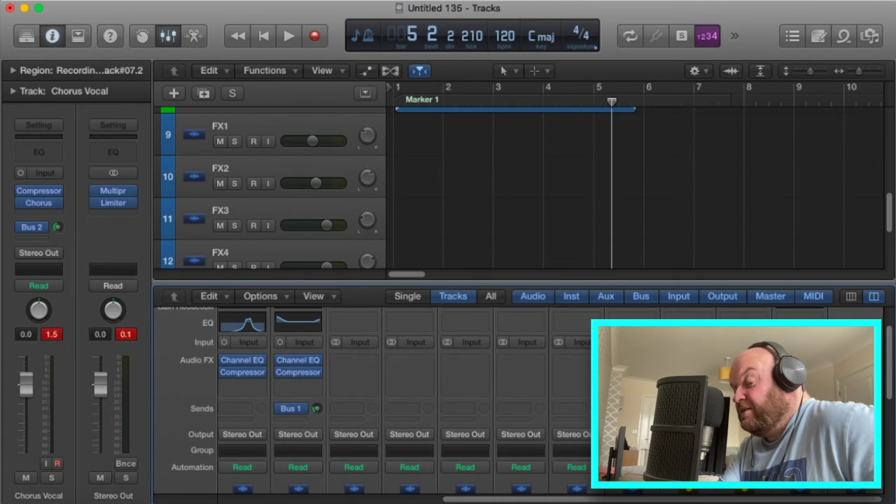
{"action": "scroll", "coordinate": [582, 353], "scroll_direction": "up", "scroll_amount": 2}
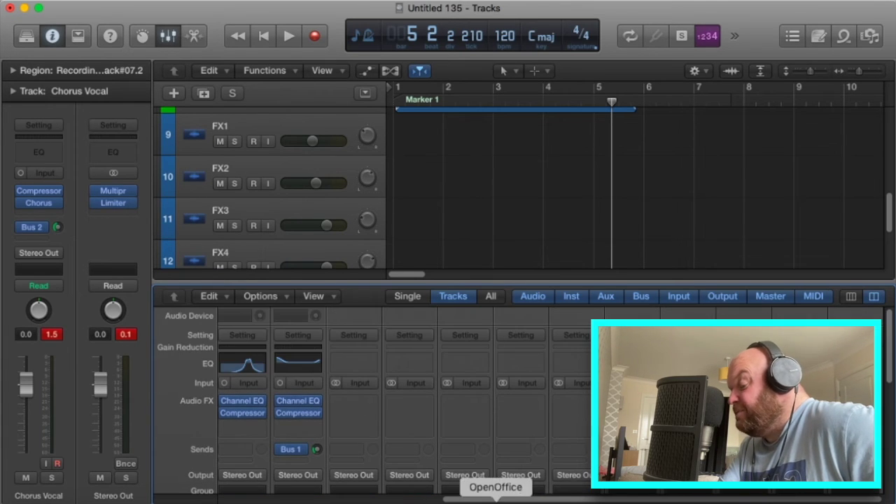
{"action": "left_click_drag", "start_coordinate": [500, 497], "coordinate": [254, 483]}
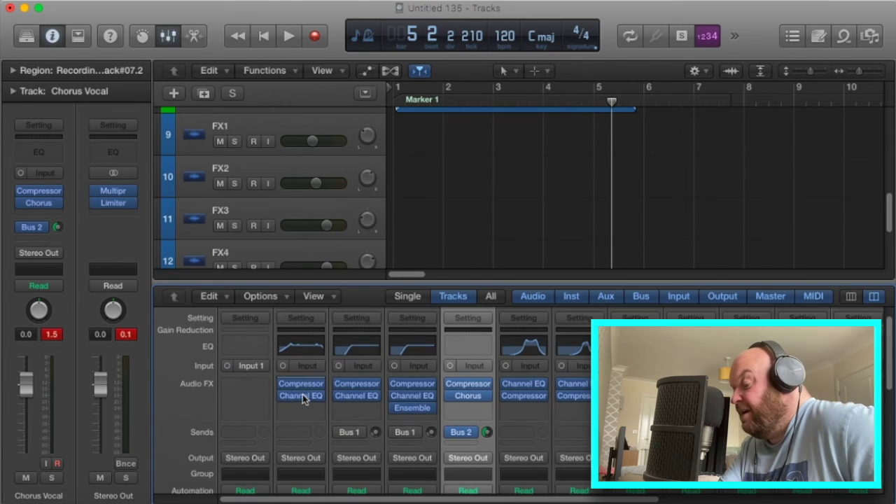
{"action": "scroll", "coordinate": [309, 394], "scroll_direction": "down", "scroll_amount": 5}
{"action": "scroll", "coordinate": [313, 393], "scroll_direction": "down", "scroll_amount": 3}
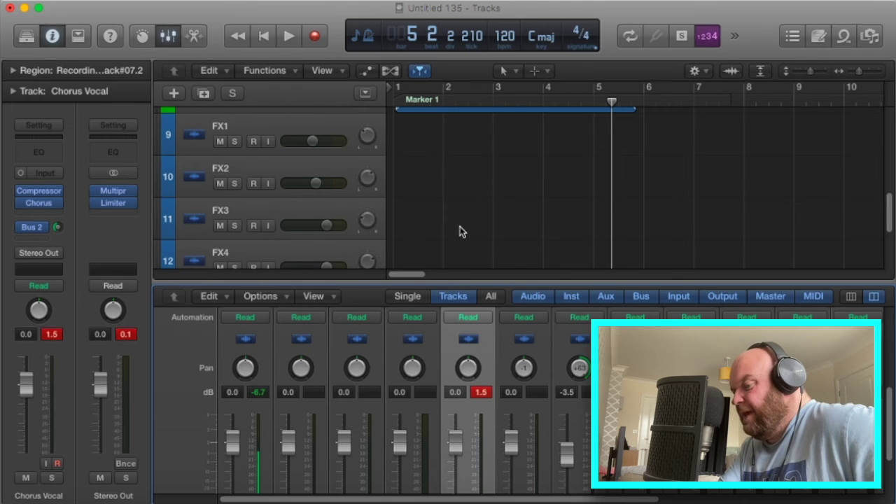
Shorten the end of the Recording Track#07 region on the Stereo Left track by one beat
{"action": "scroll", "coordinate": [460, 226], "scroll_direction": "up", "scroll_amount": 4}
{"action": "scroll", "coordinate": [482, 207], "scroll_direction": "down", "scroll_amount": 2}
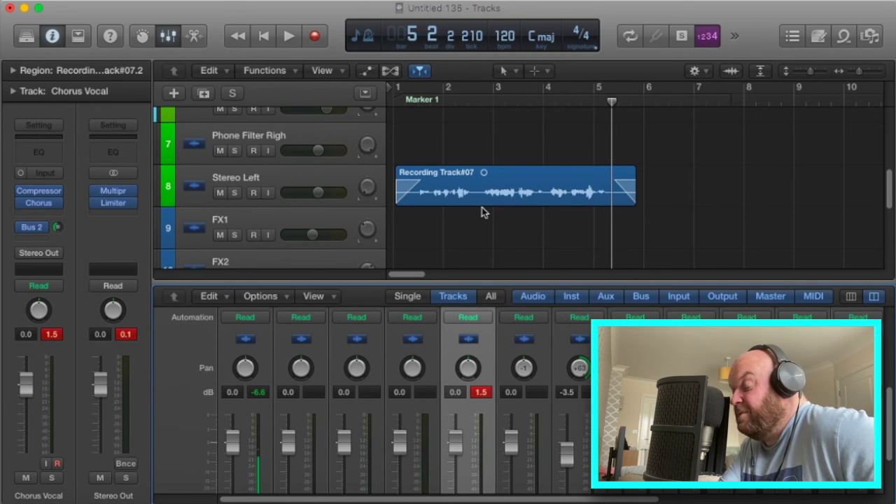
{"action": "left_click_drag", "start_coordinate": [632, 196], "coordinate": [621, 199]}
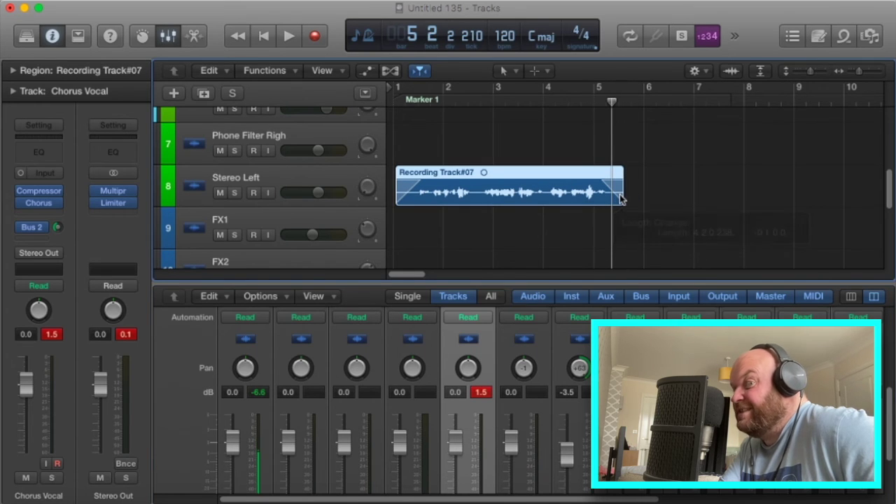